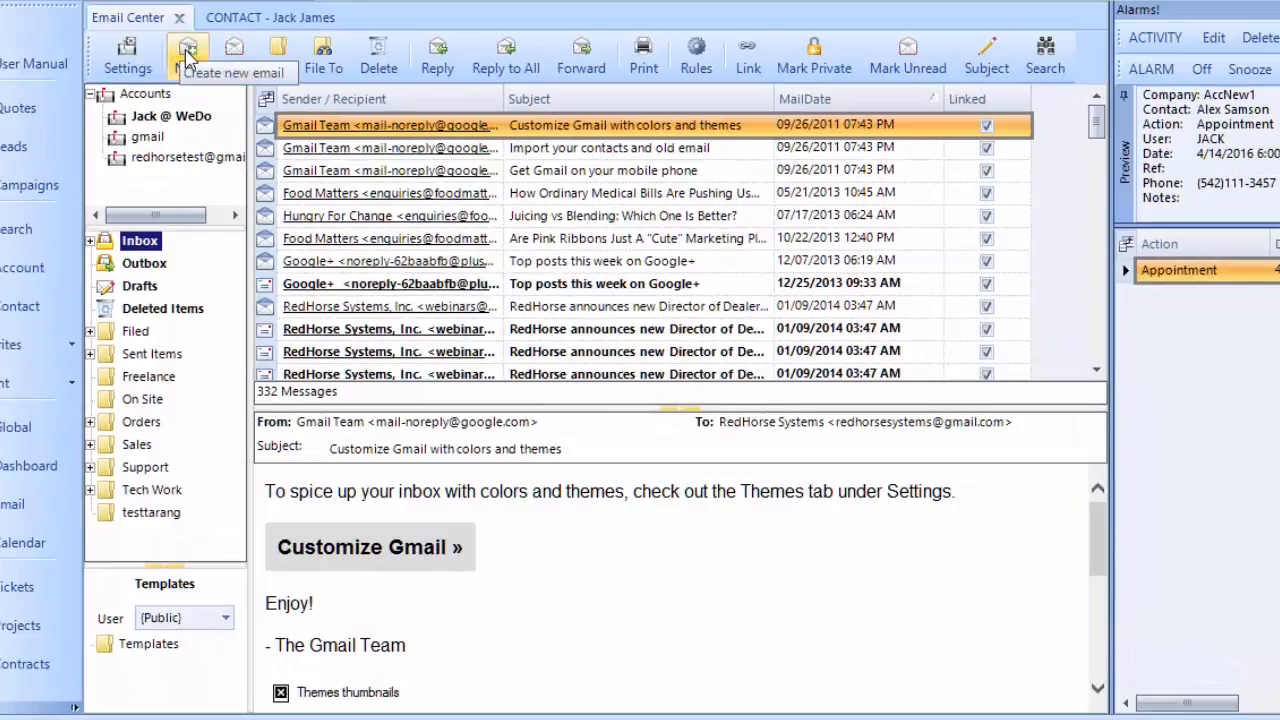
Open a new email to check its default body content, and close it without sending
click(187, 50)
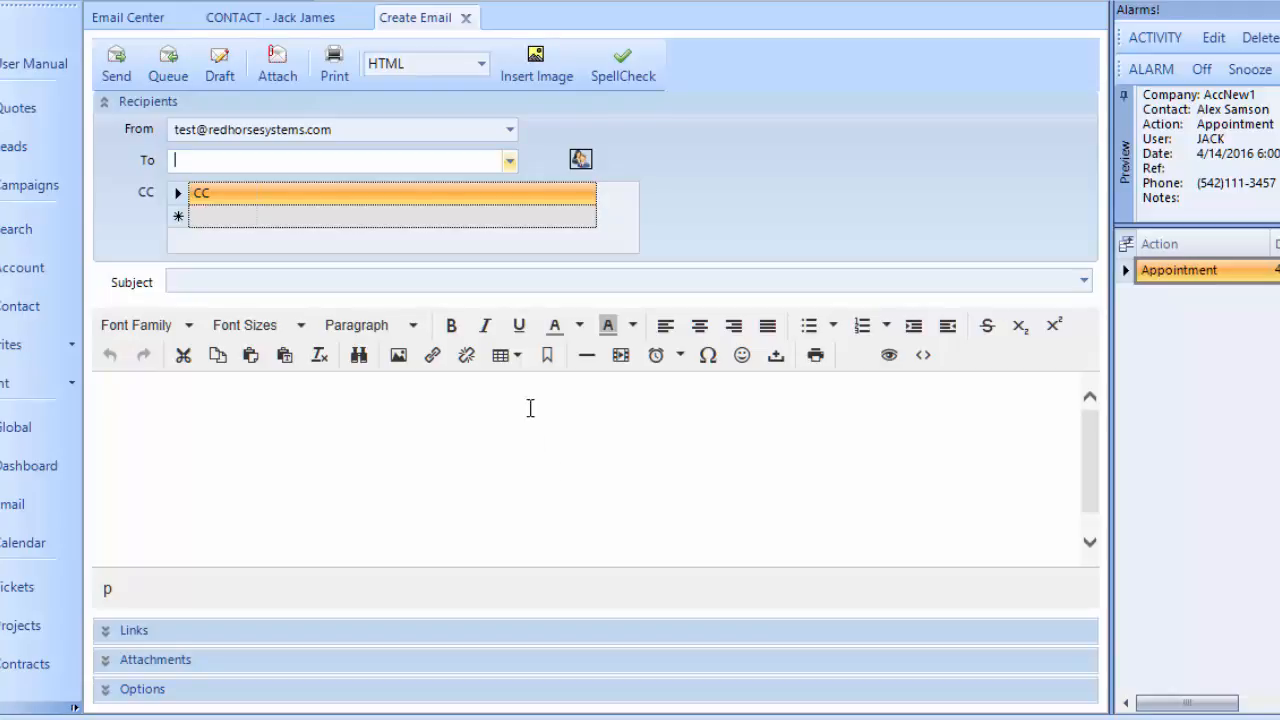
click(466, 18)
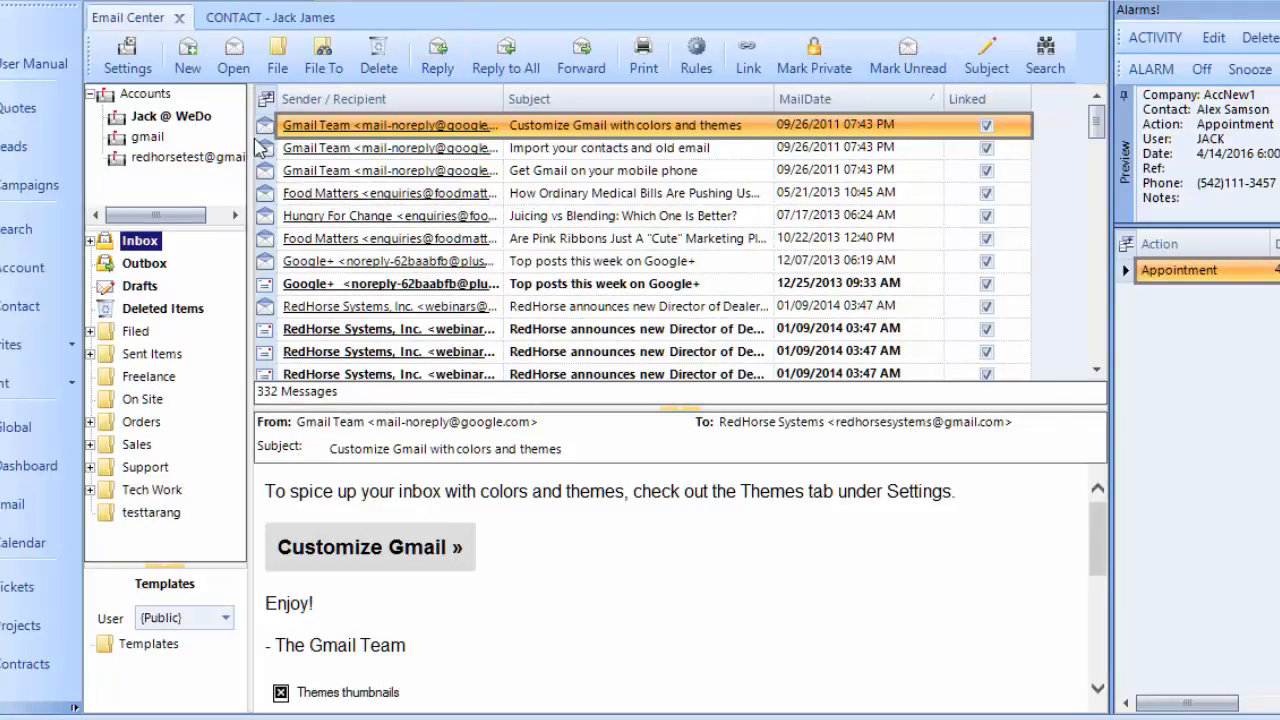
In the email sending settings, set the default template for new emails to New Email Signature and for replies to Reply Email Signature
click(130, 68)
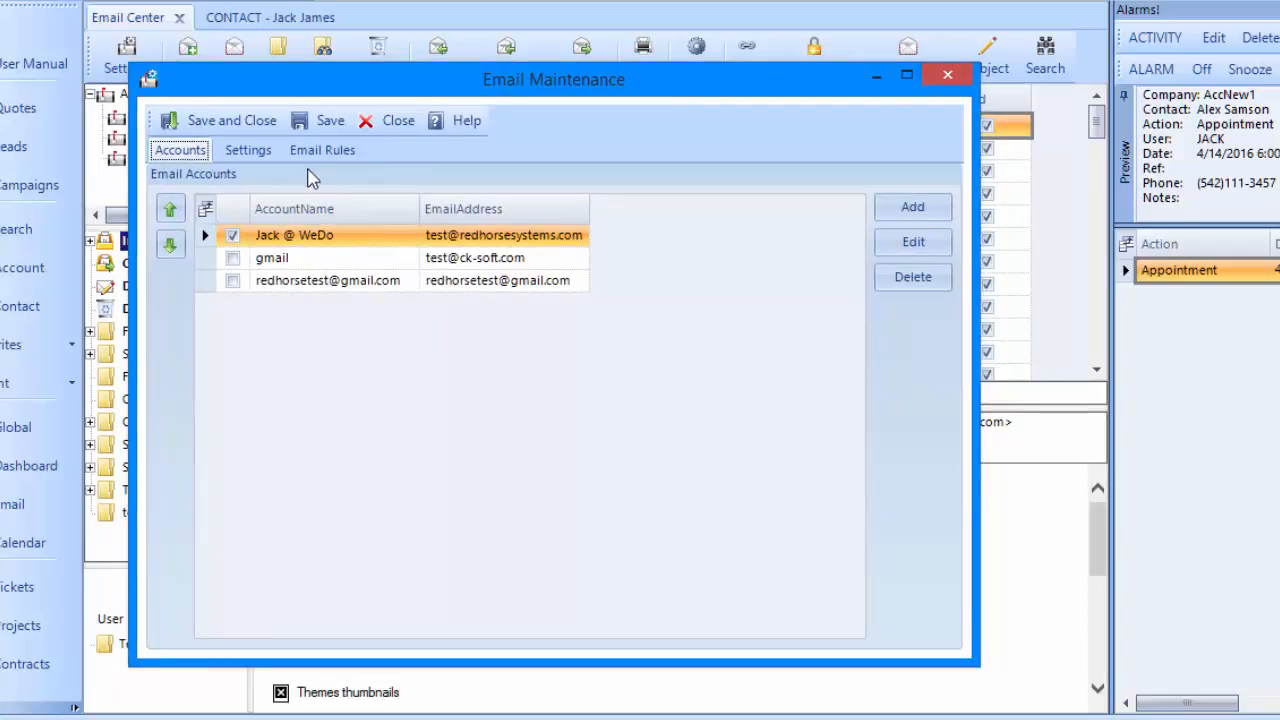
click(262, 157)
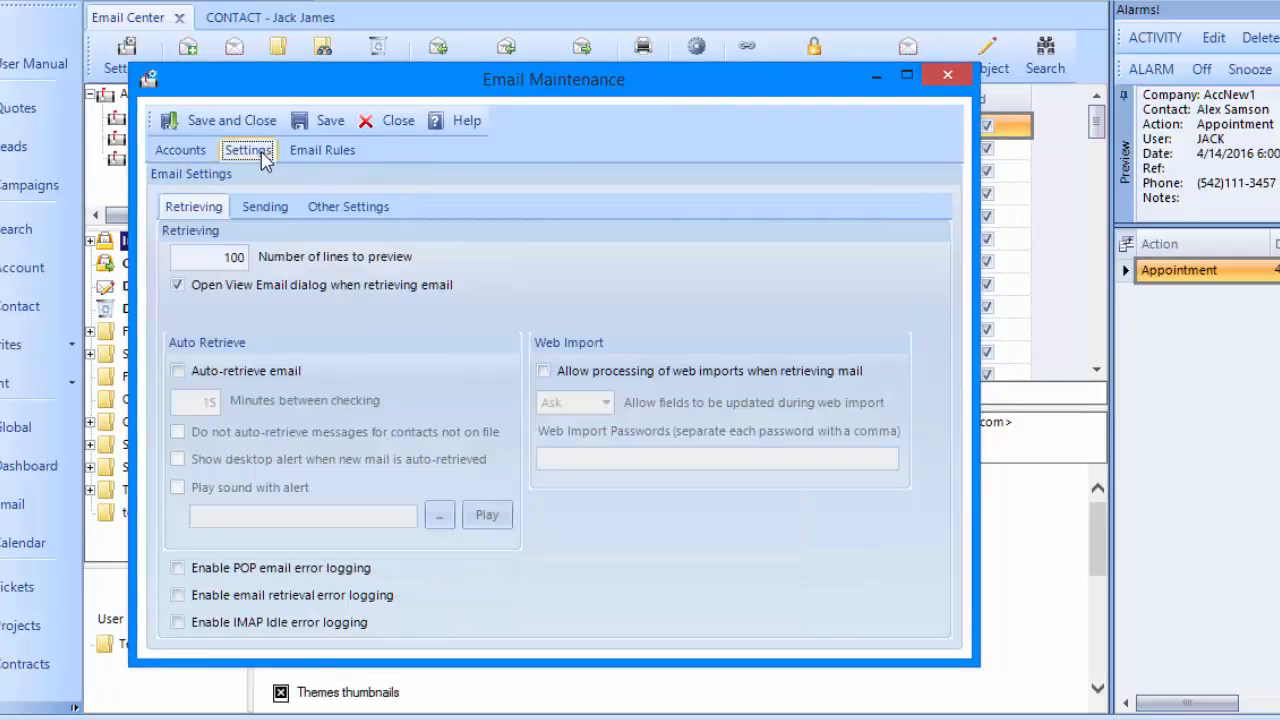
click(266, 210)
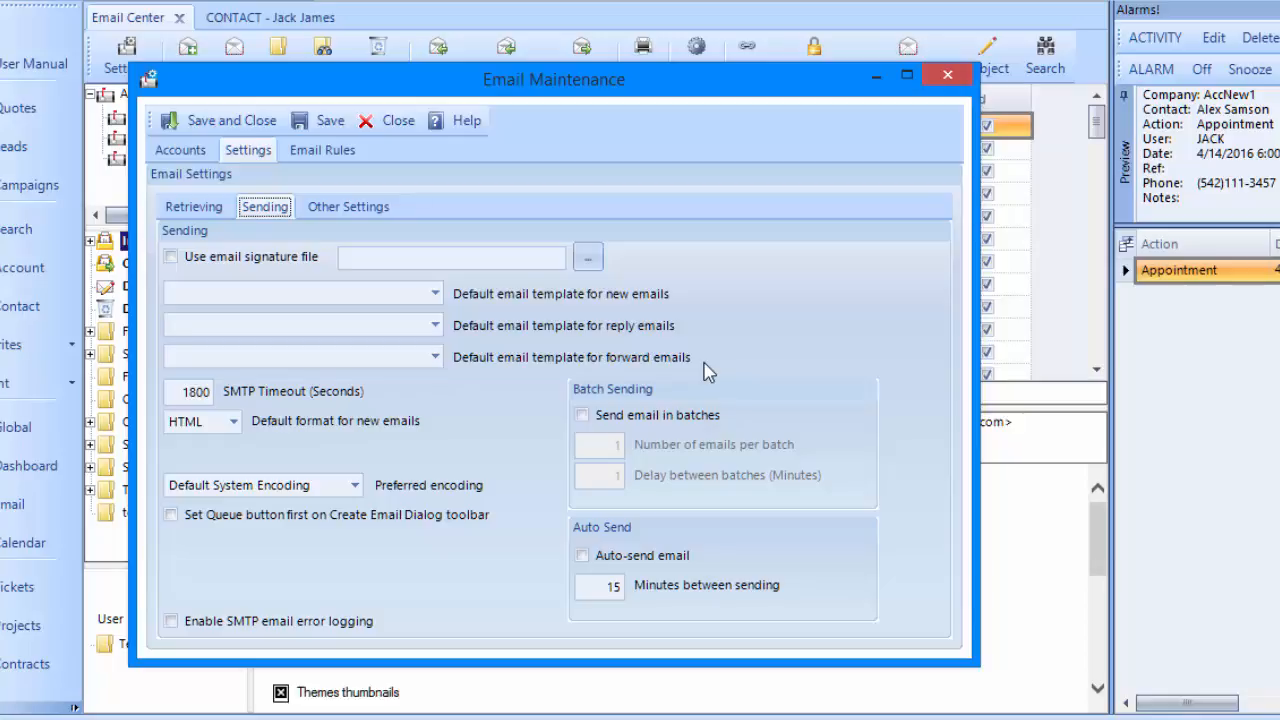
click(435, 294)
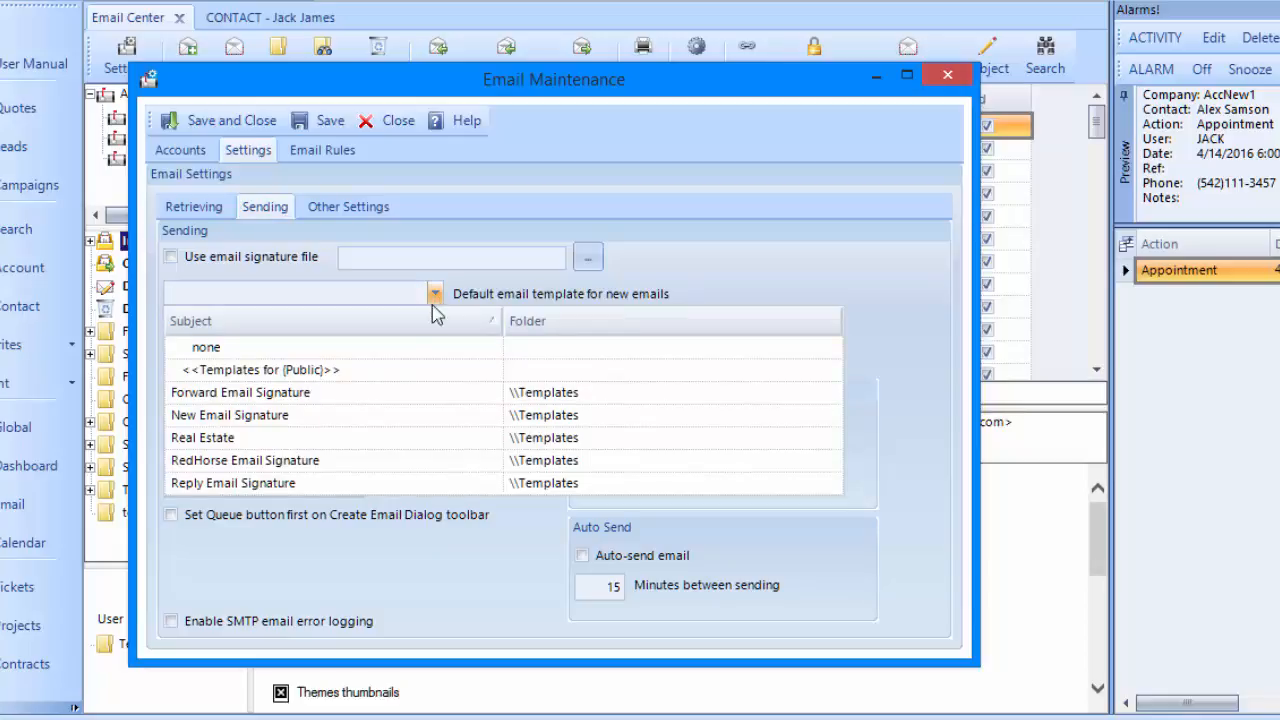
click(222, 418)
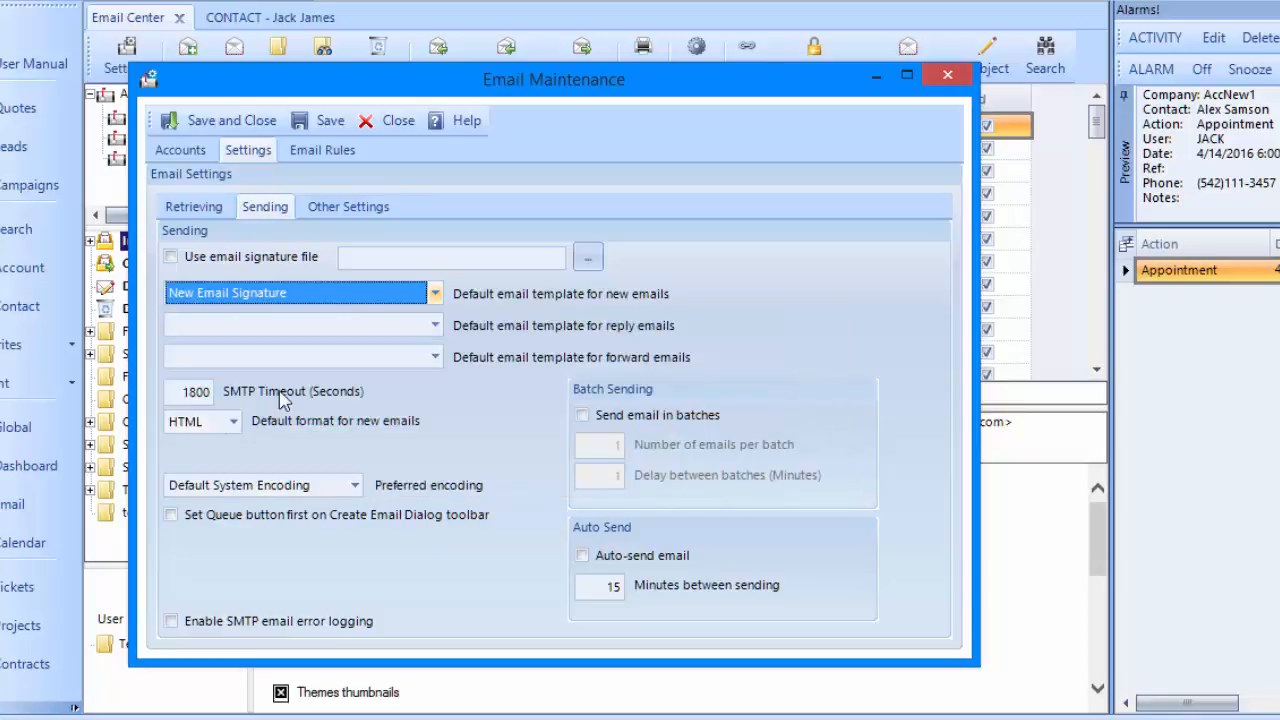
click(436, 328)
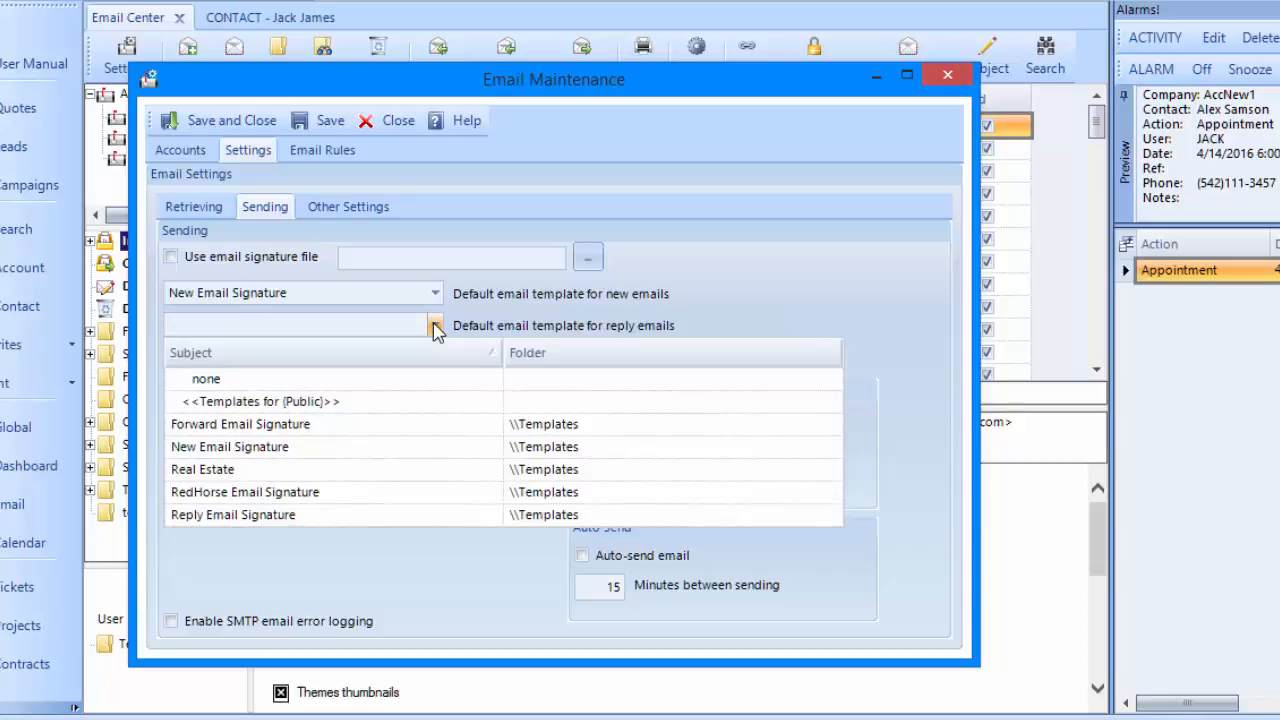
click(298, 522)
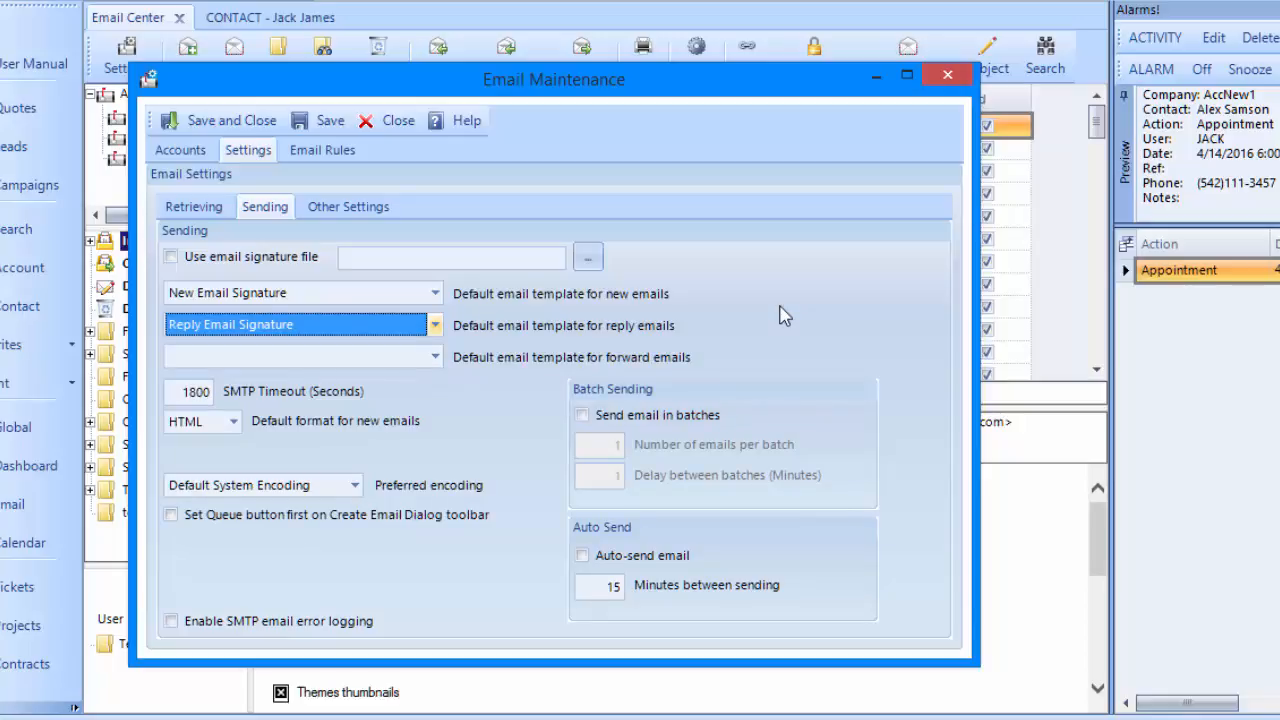
Switch the template list for reply emails from public templates to the current user's own templates
click(435, 358)
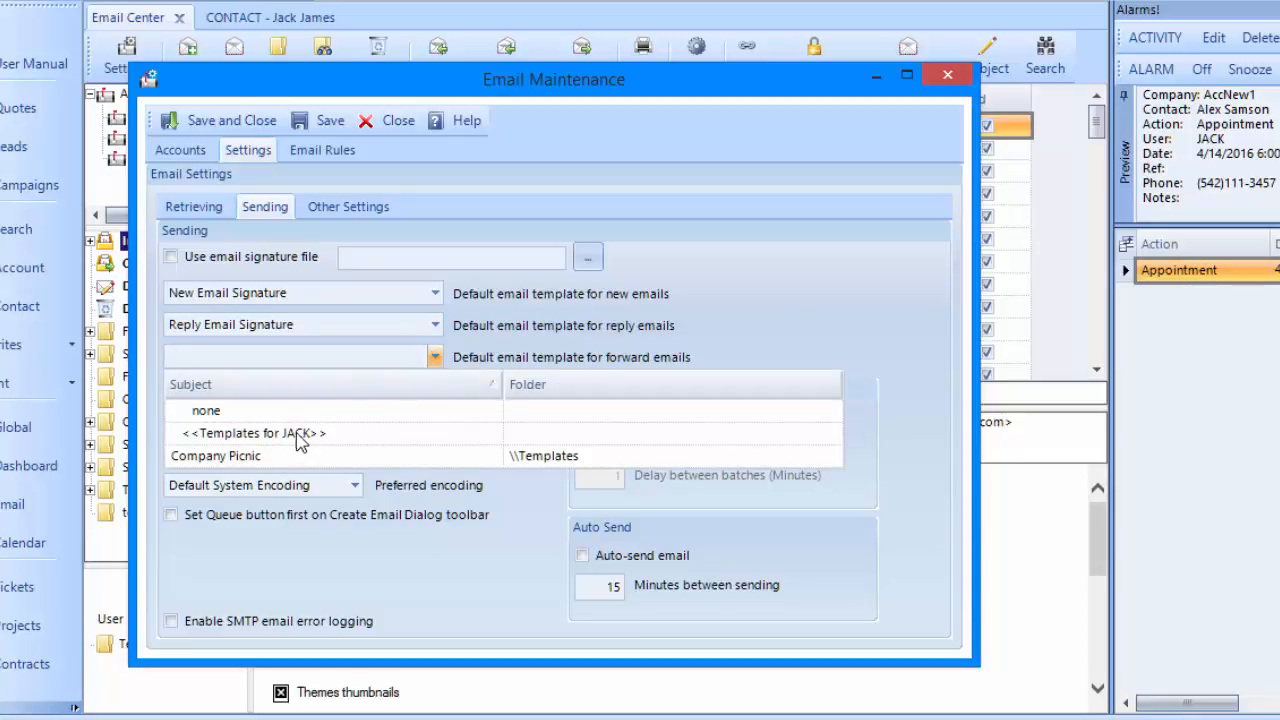
click(435, 326)
click(435, 326)
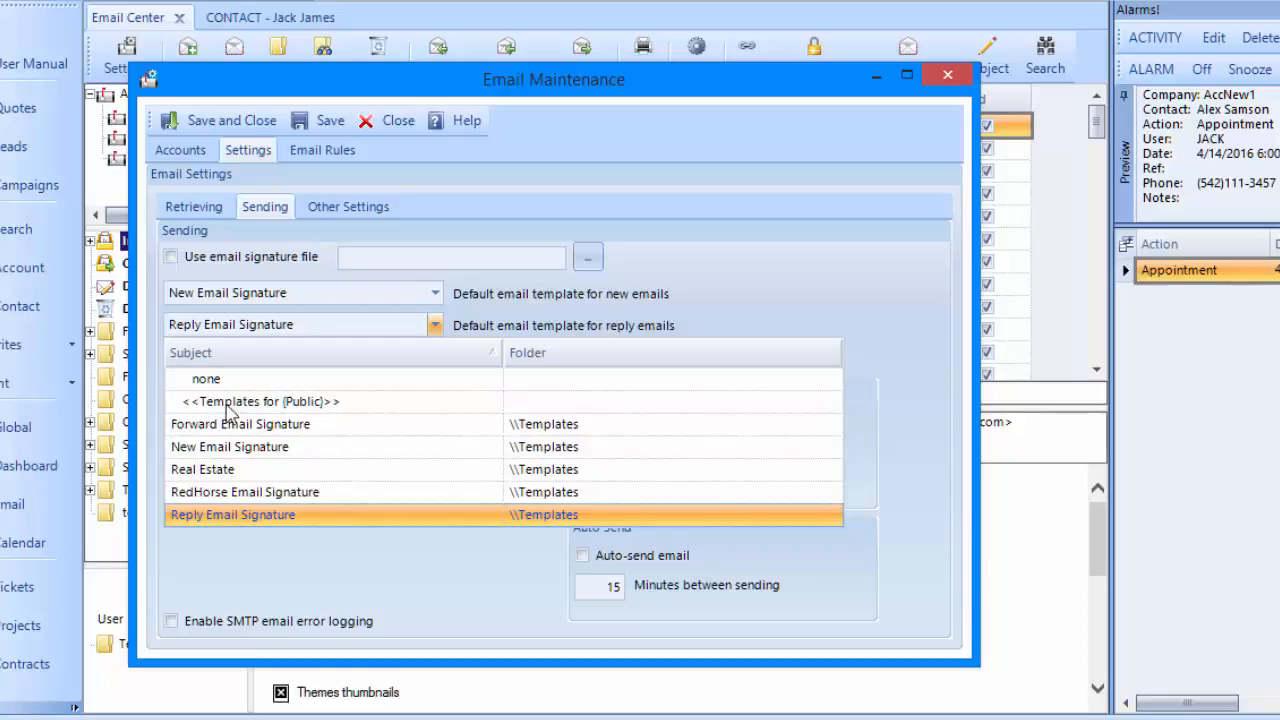
click(328, 412)
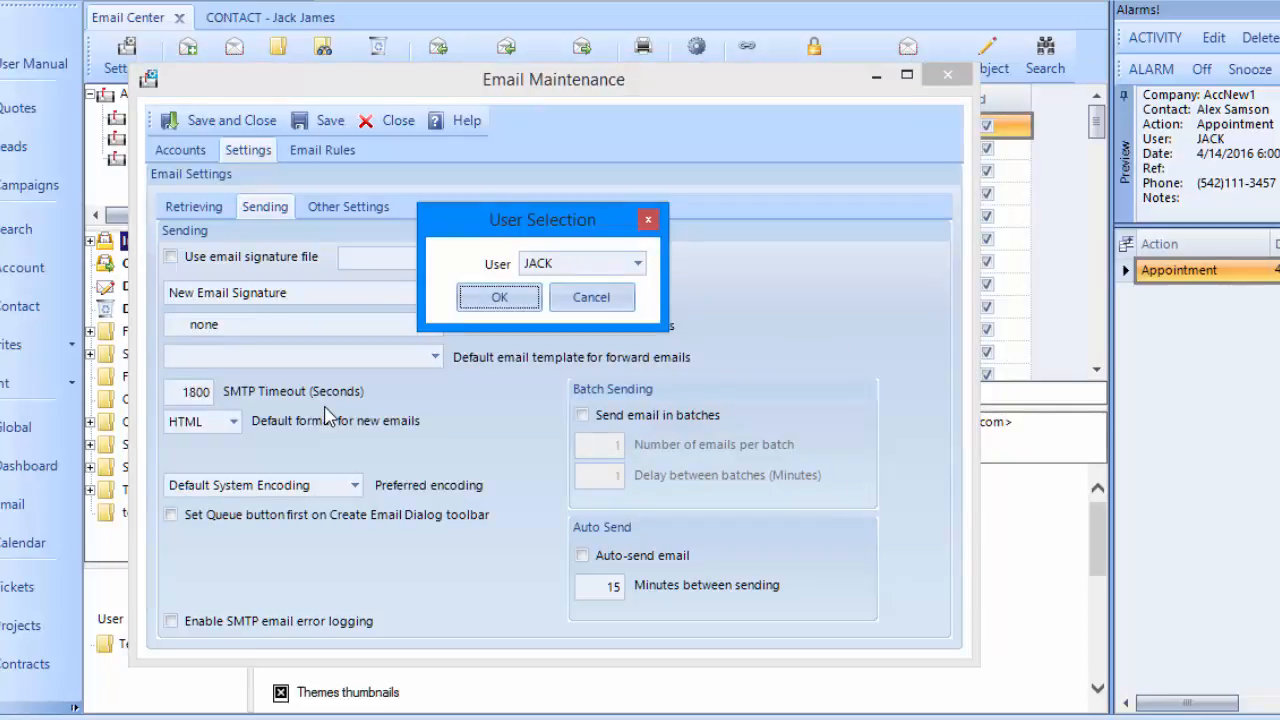
click(637, 263)
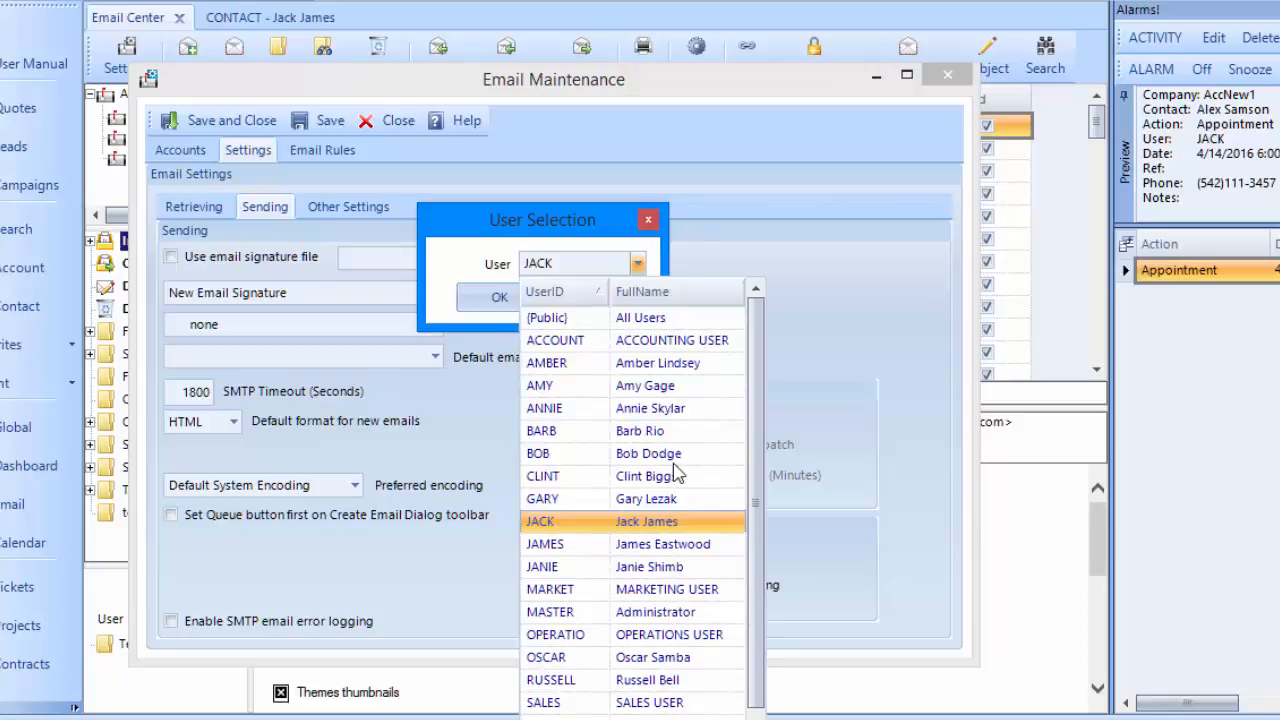
scroll(676, 472, down, 1)
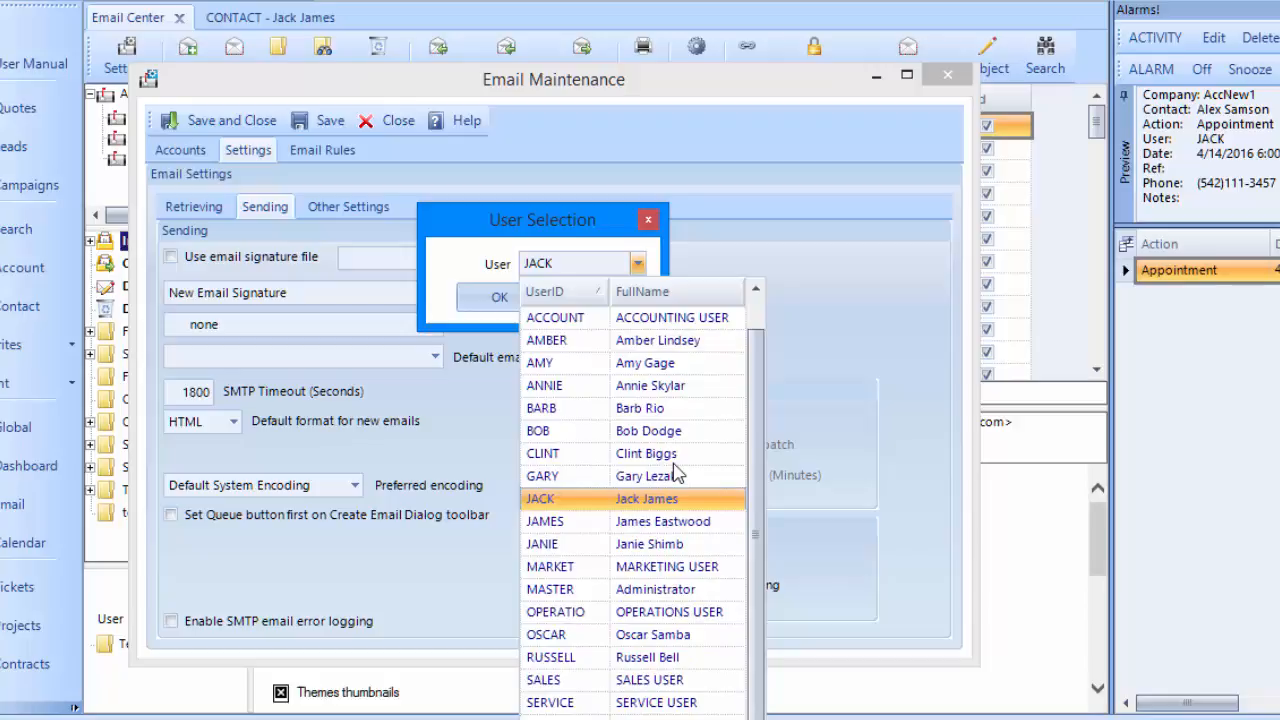
scroll(676, 472, up, 1)
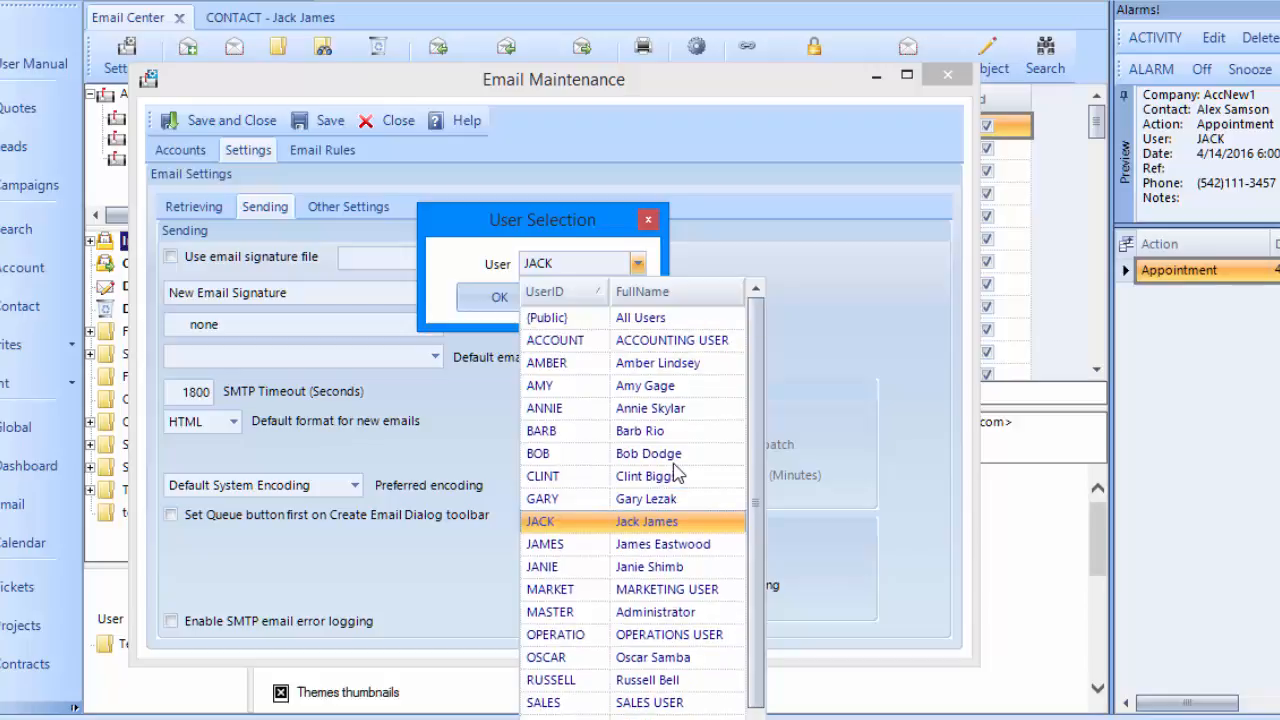
click(607, 521)
click(499, 297)
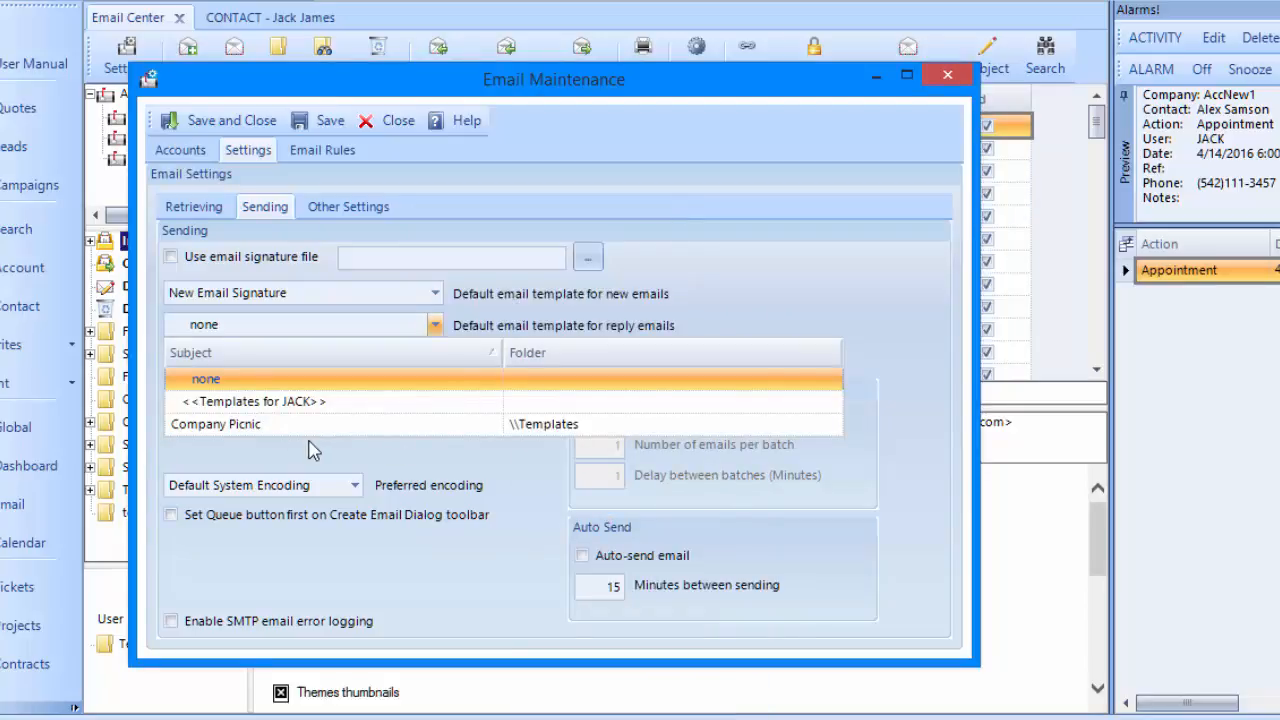
Switch the reply template list to the (Public) user and set the default reply template to Reply Email Signature
click(392, 404)
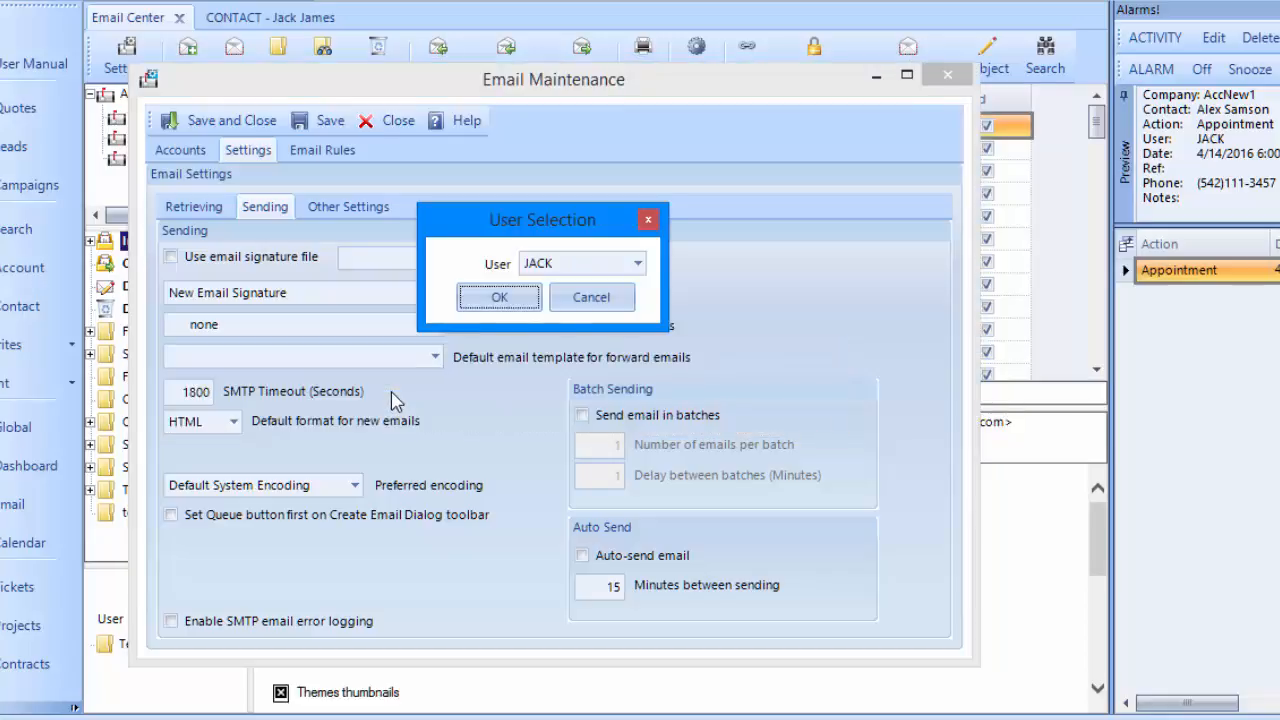
click(578, 266)
click(527, 314)
click(520, 302)
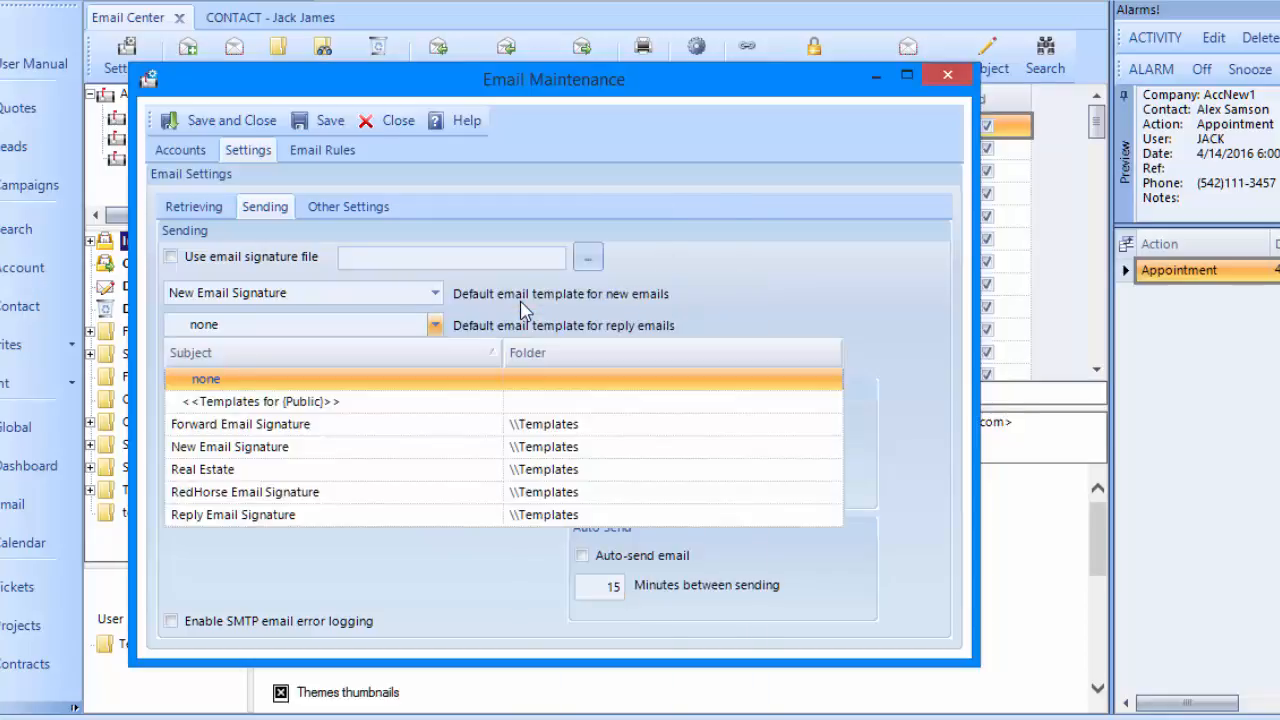
click(366, 515)
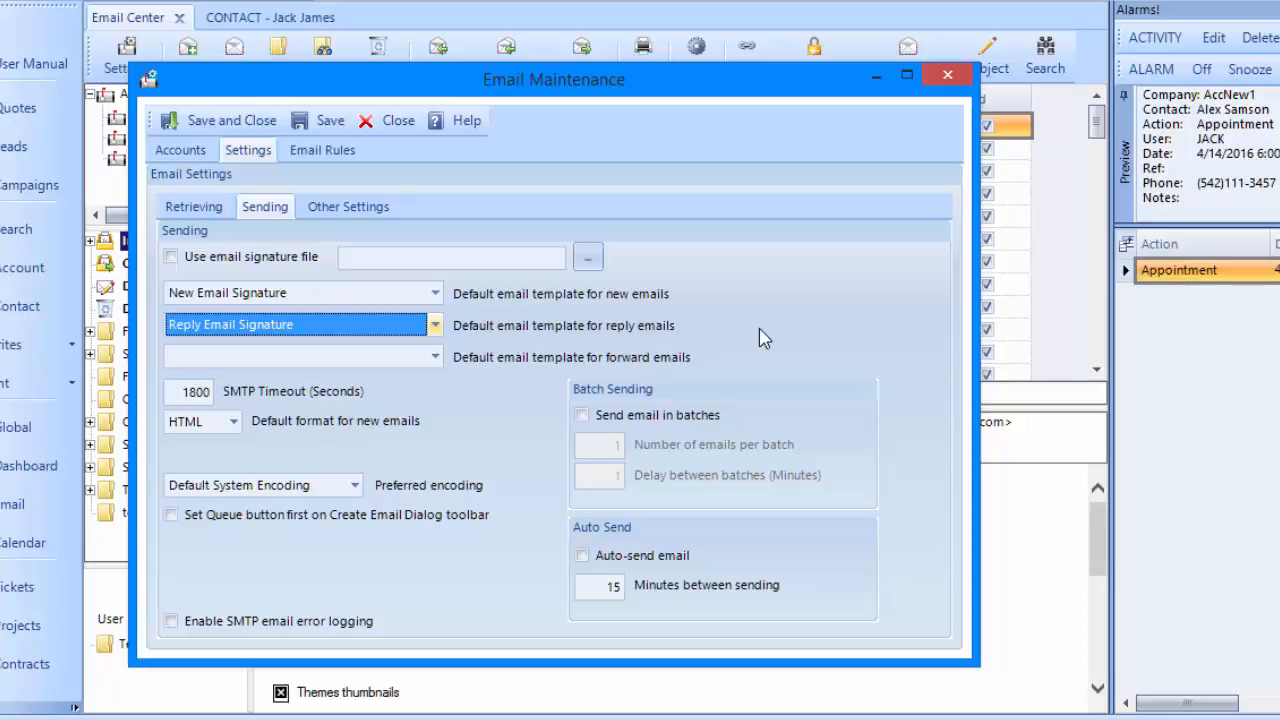
Check the template choices for forward emails without picking one, and save and close the email settings
click(436, 358)
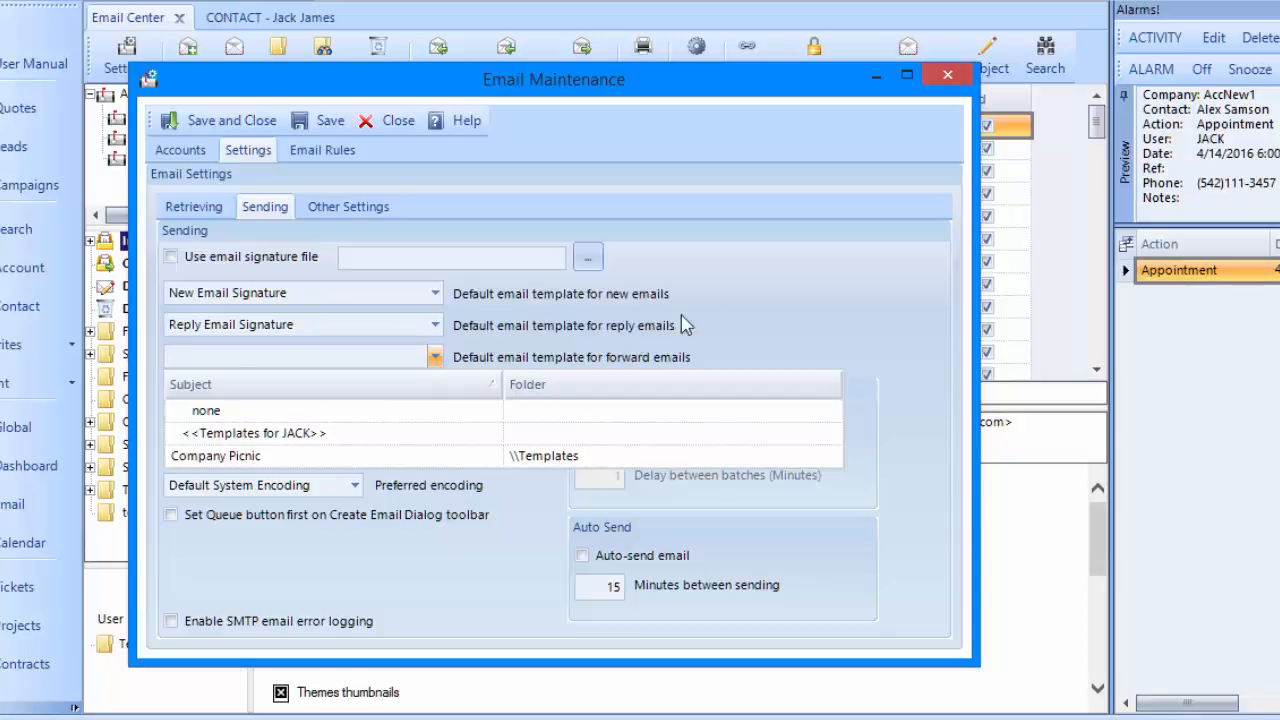
click(768, 298)
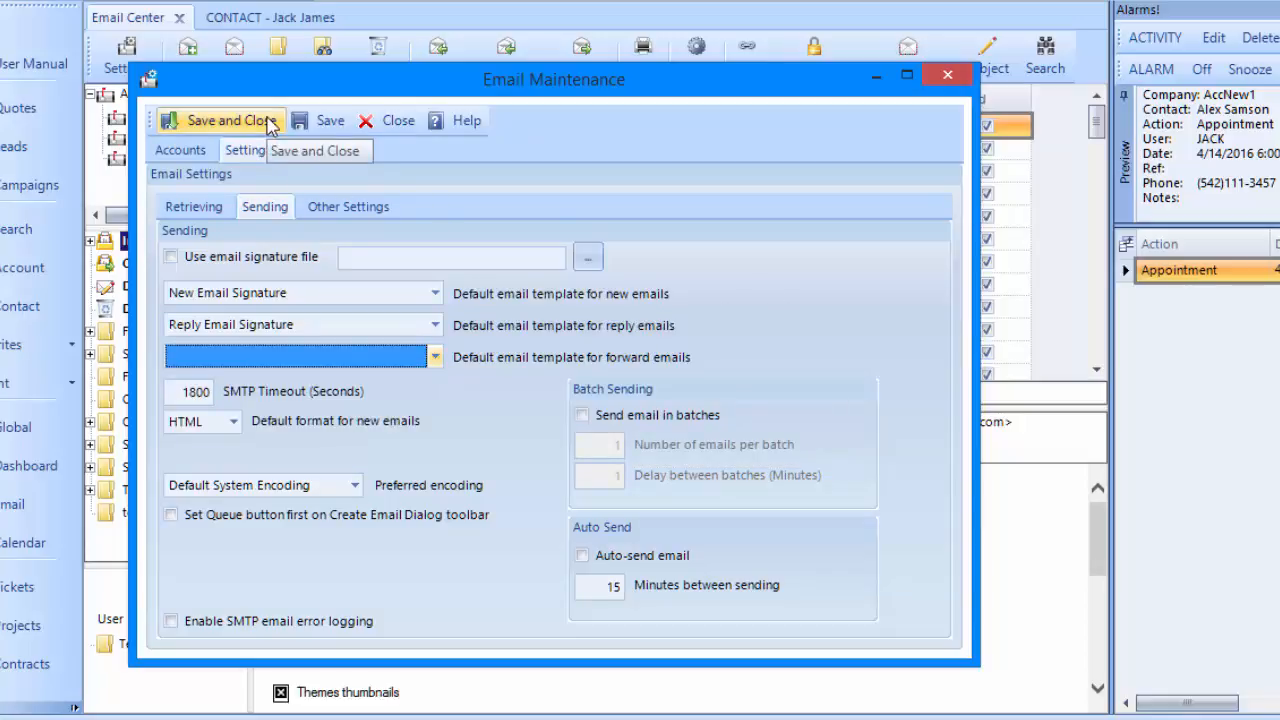
click(268, 121)
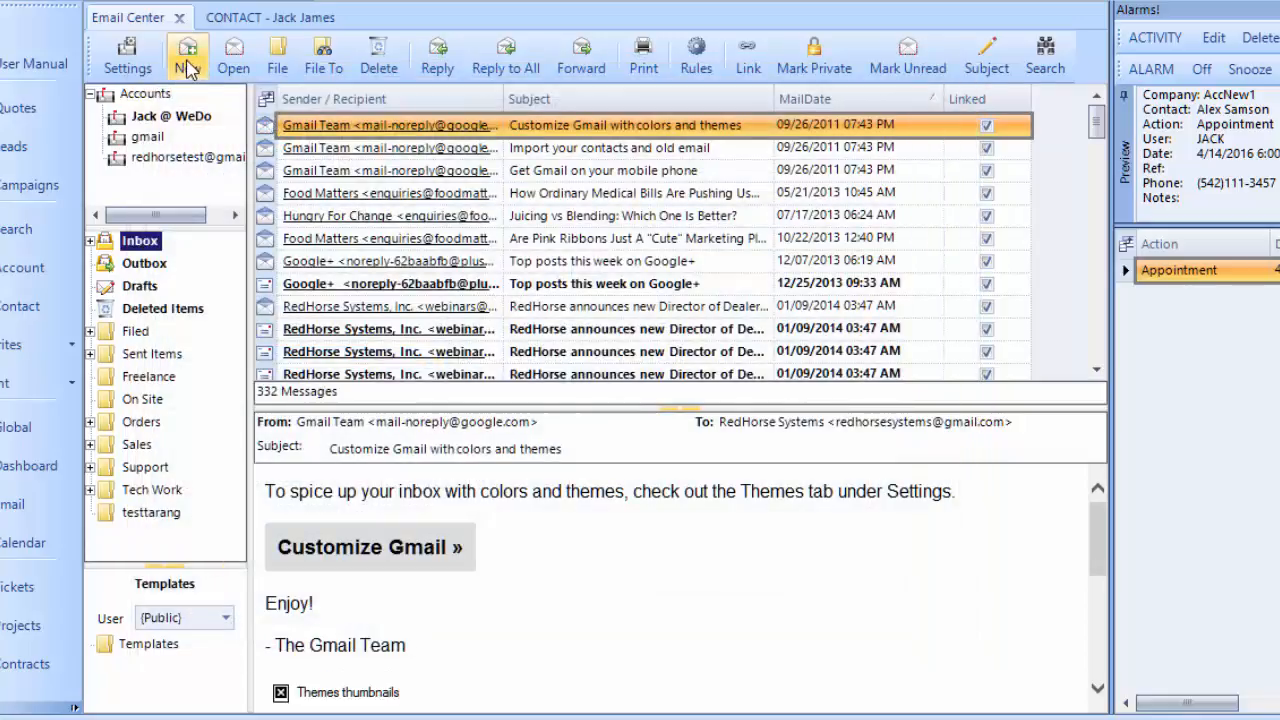
Create a new email to check its default template text and cursor position, and close it without sending
click(186, 68)
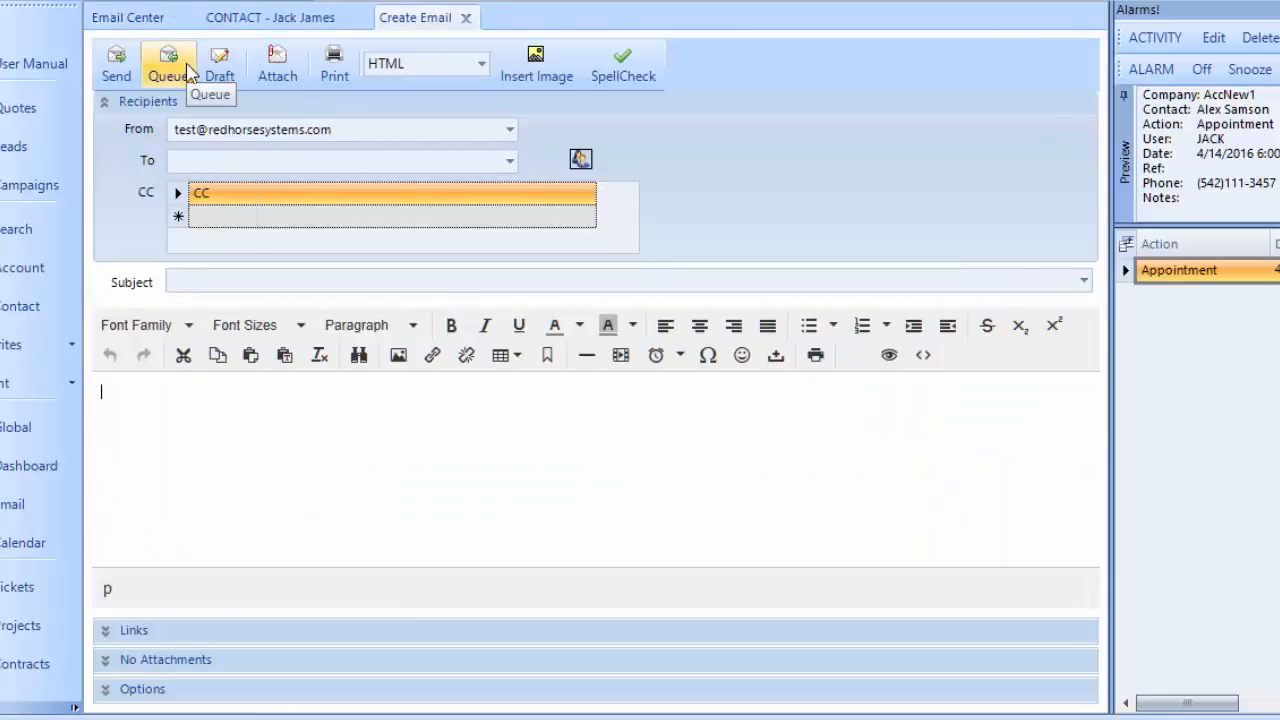
click(562, 476)
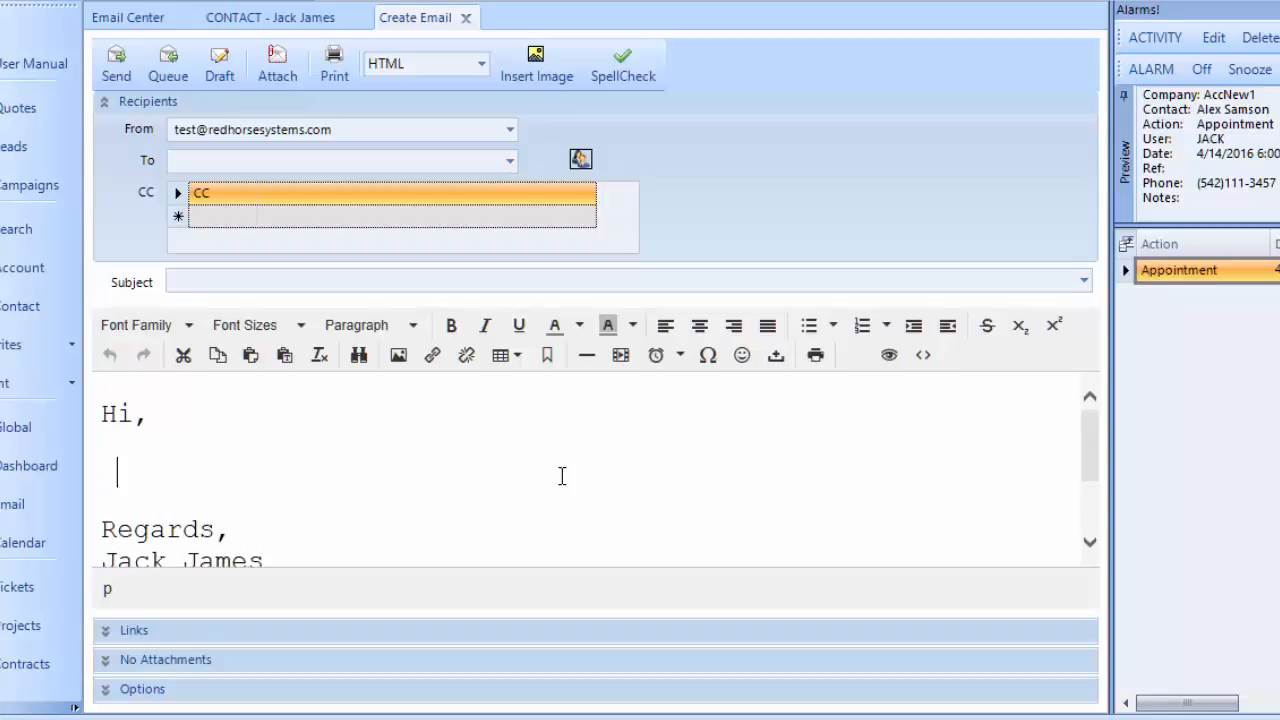
click(465, 17)
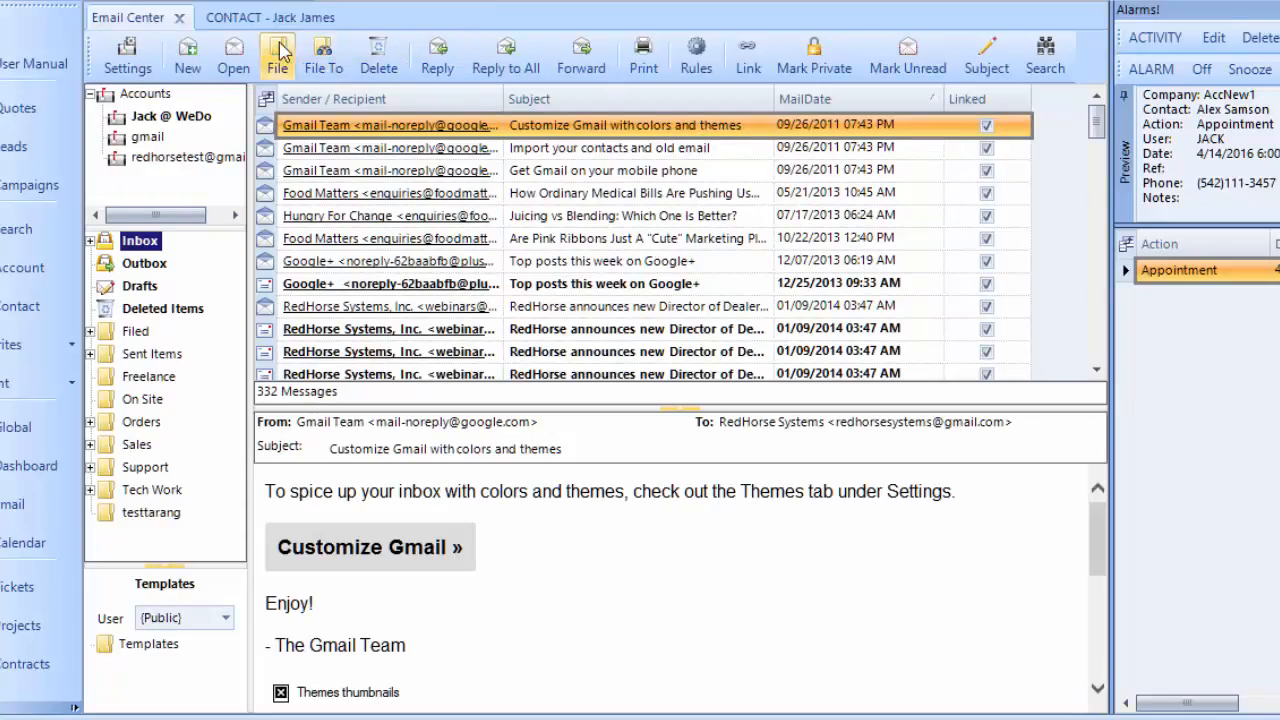
Start a reply to the selected Gmail Team message to check the reply template and cursor position, and close it without sending
click(436, 62)
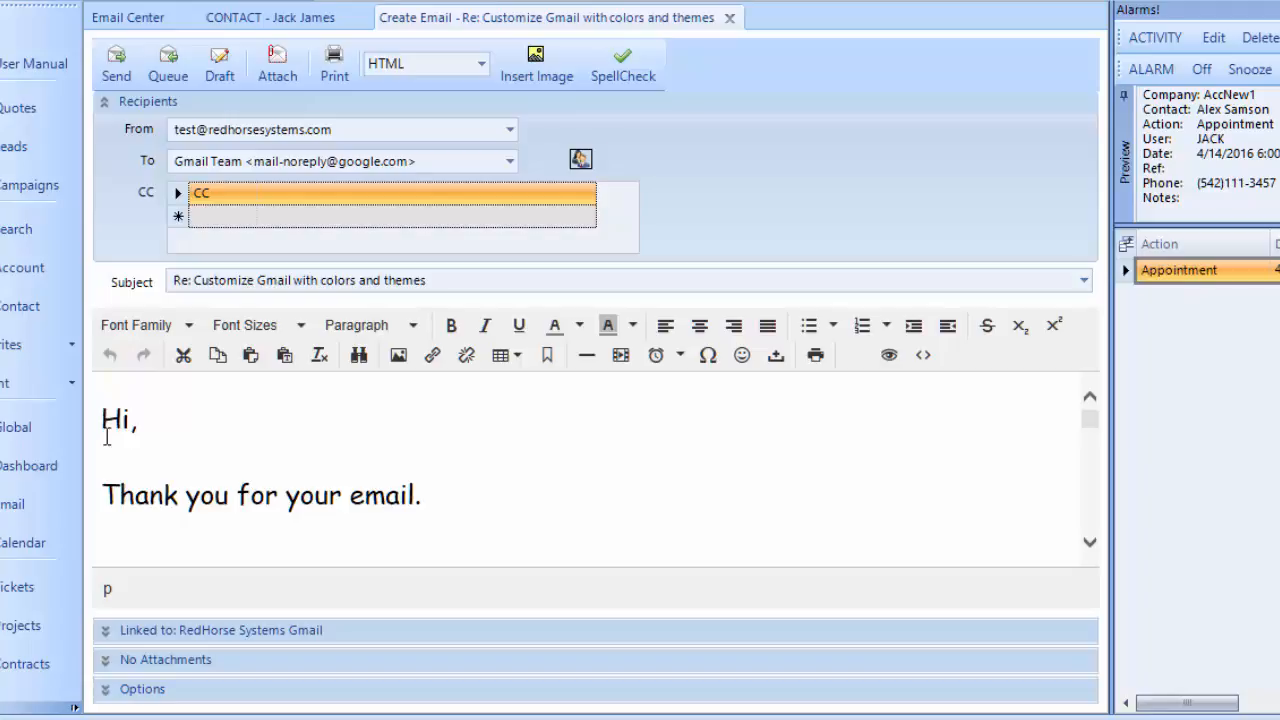
click(129, 537)
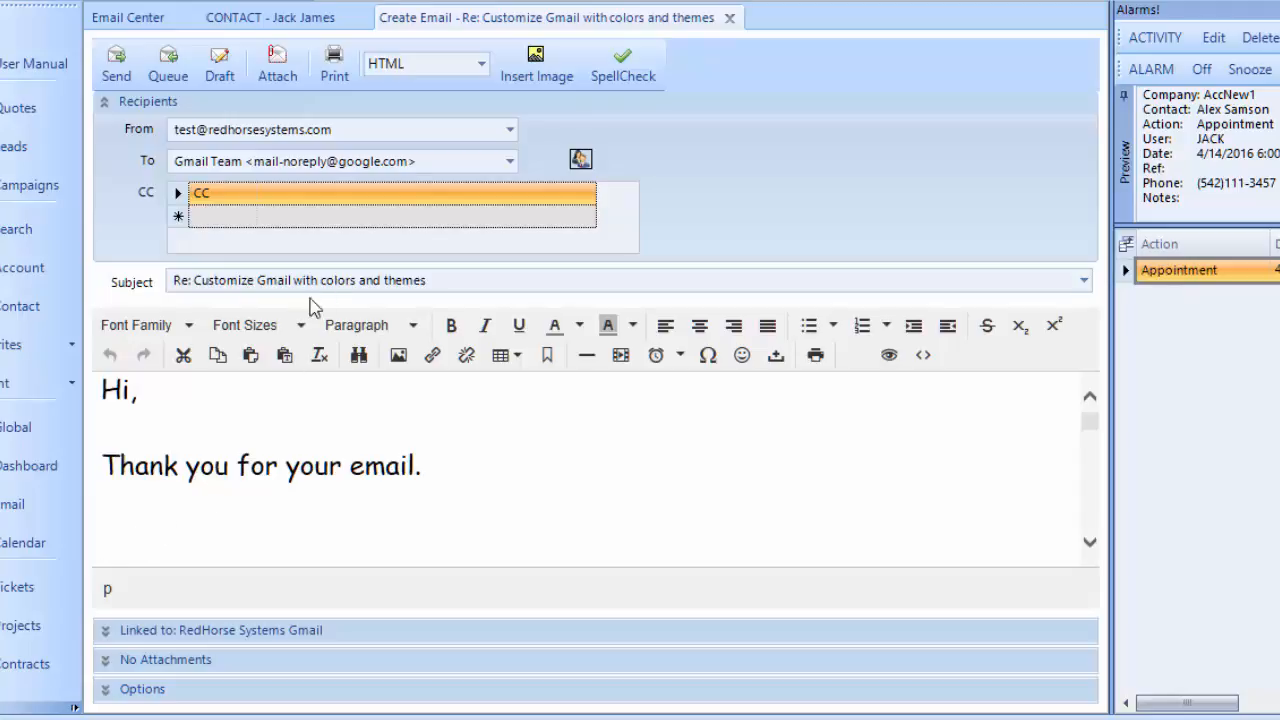
click(729, 18)
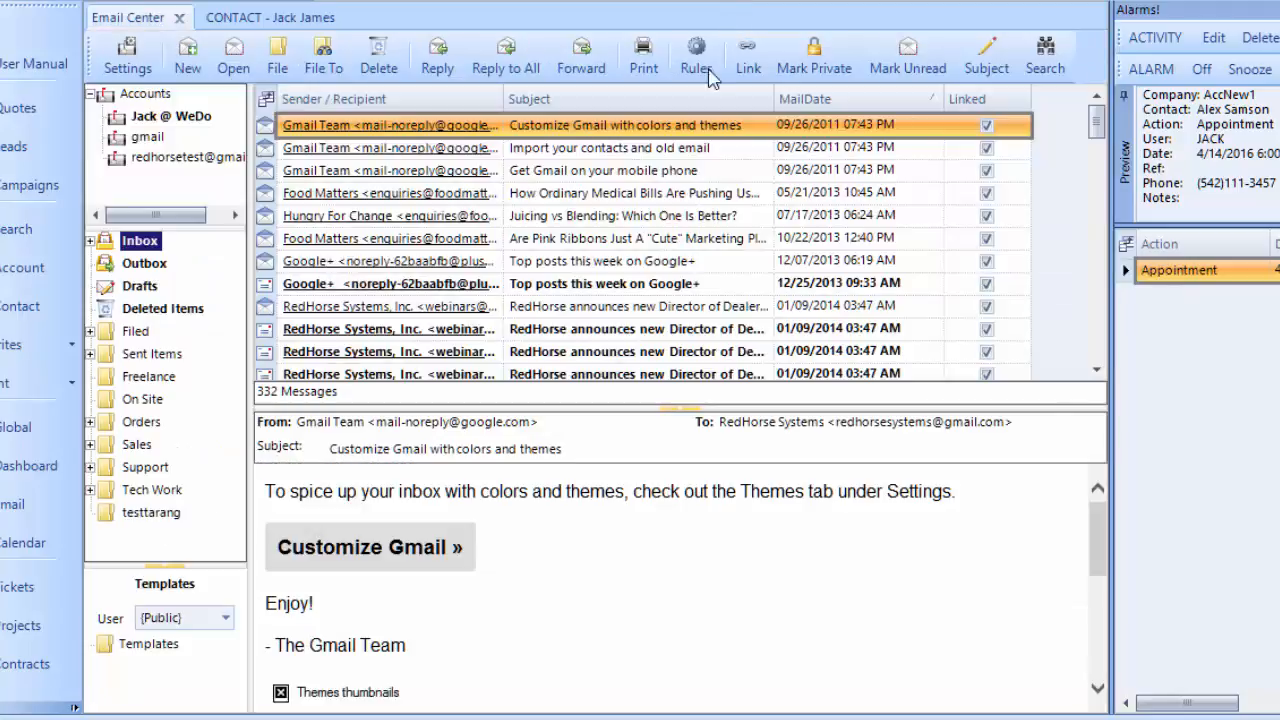
Insert the CRM Cursor merge field on the blank line below "Thank you for your email." in the Reply Email Signature template, and save and close it
click(155, 646)
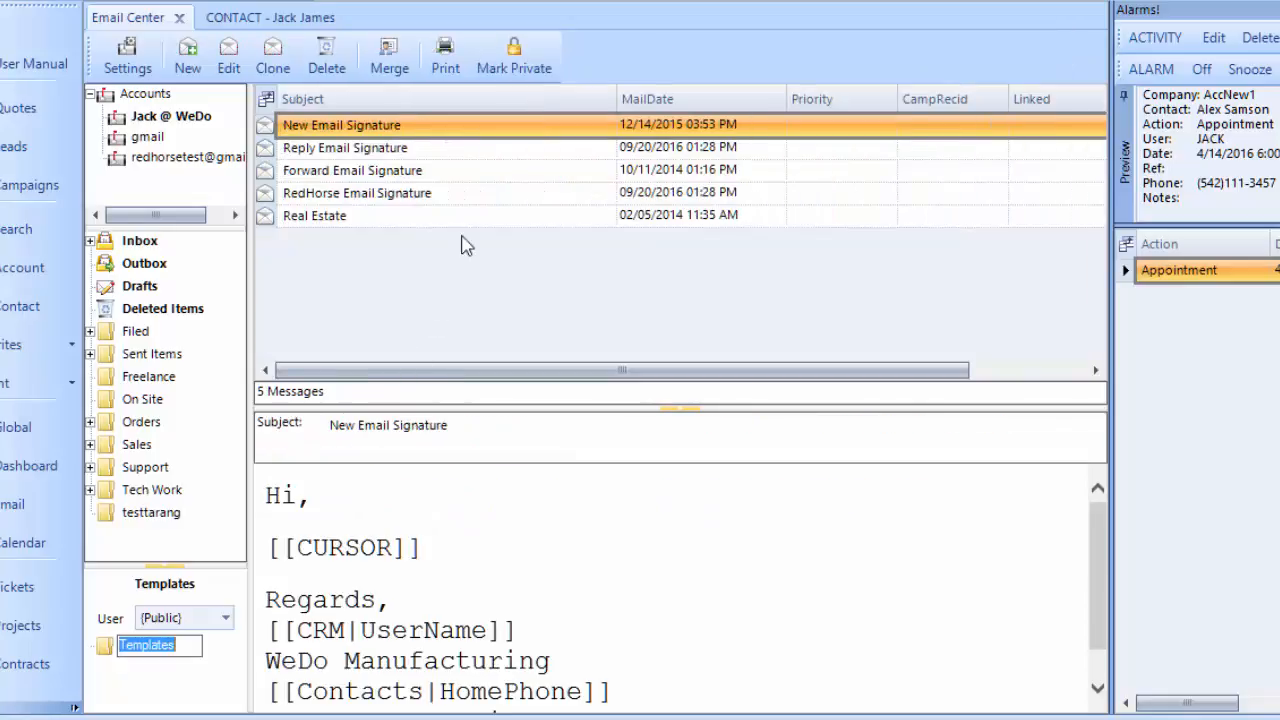
double_click(488, 157)
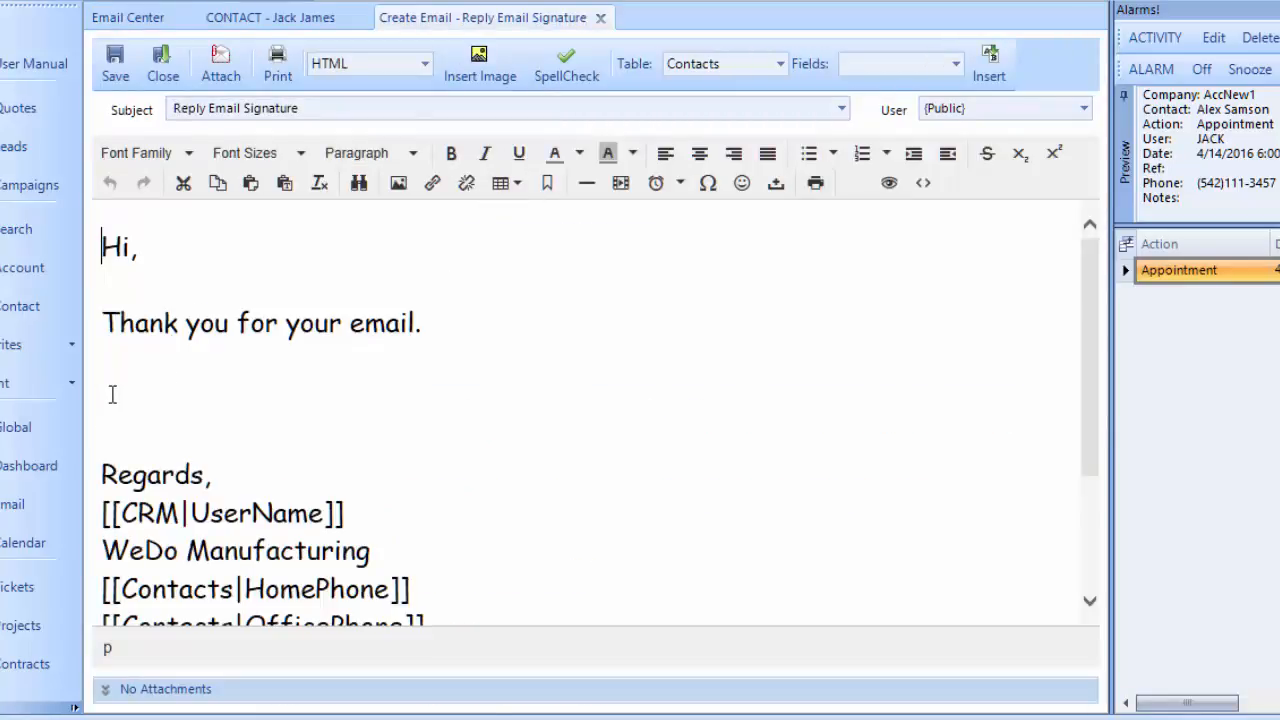
click(112, 395)
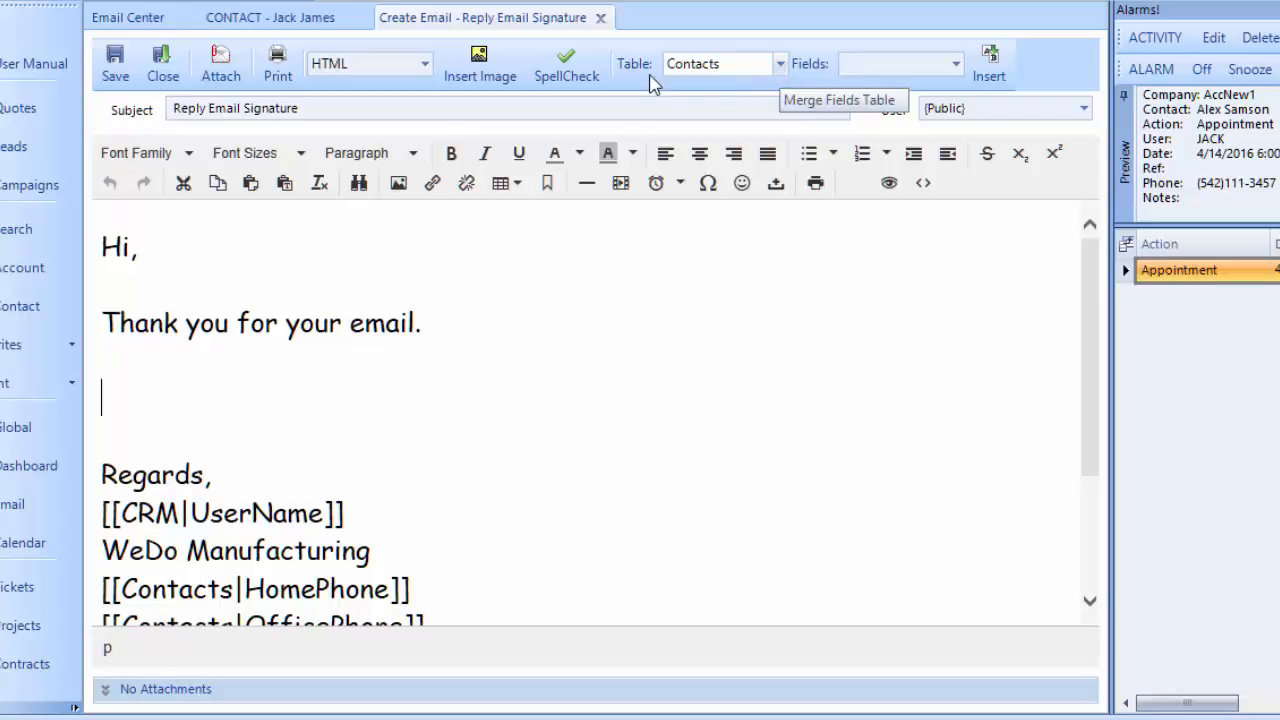
click(750, 64)
scroll(720, 160, down, 5)
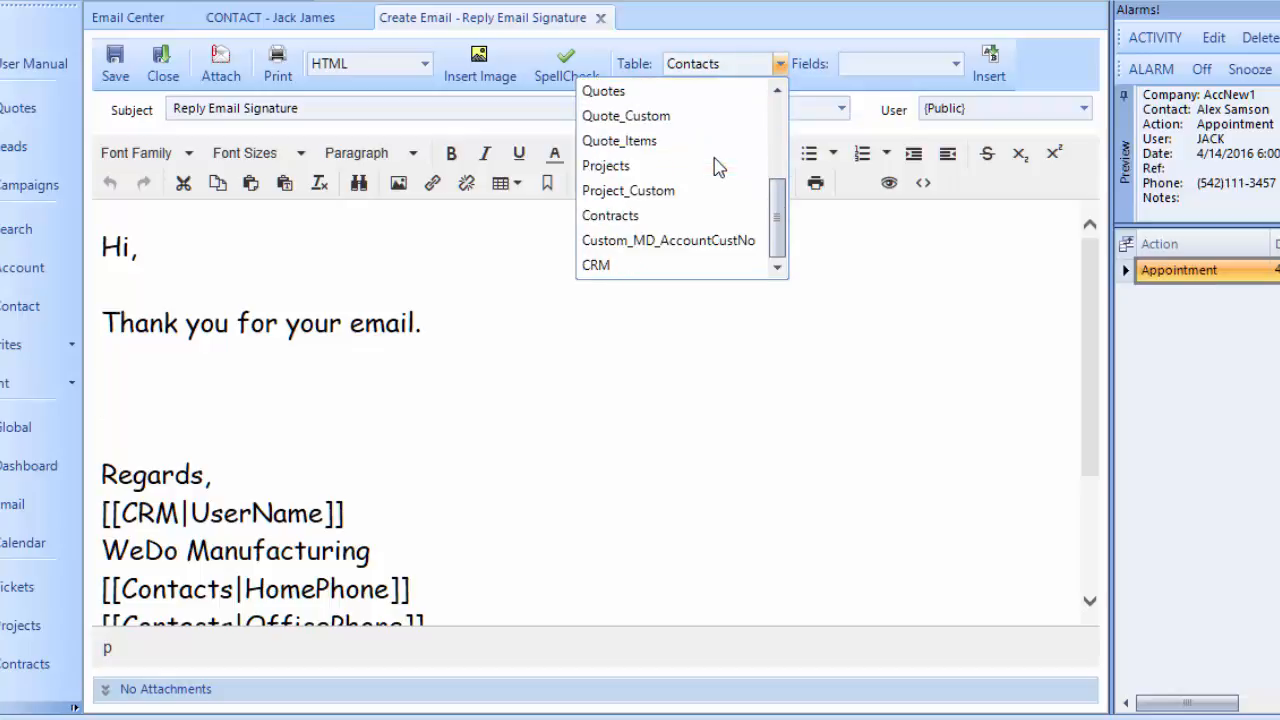
click(610, 266)
click(952, 65)
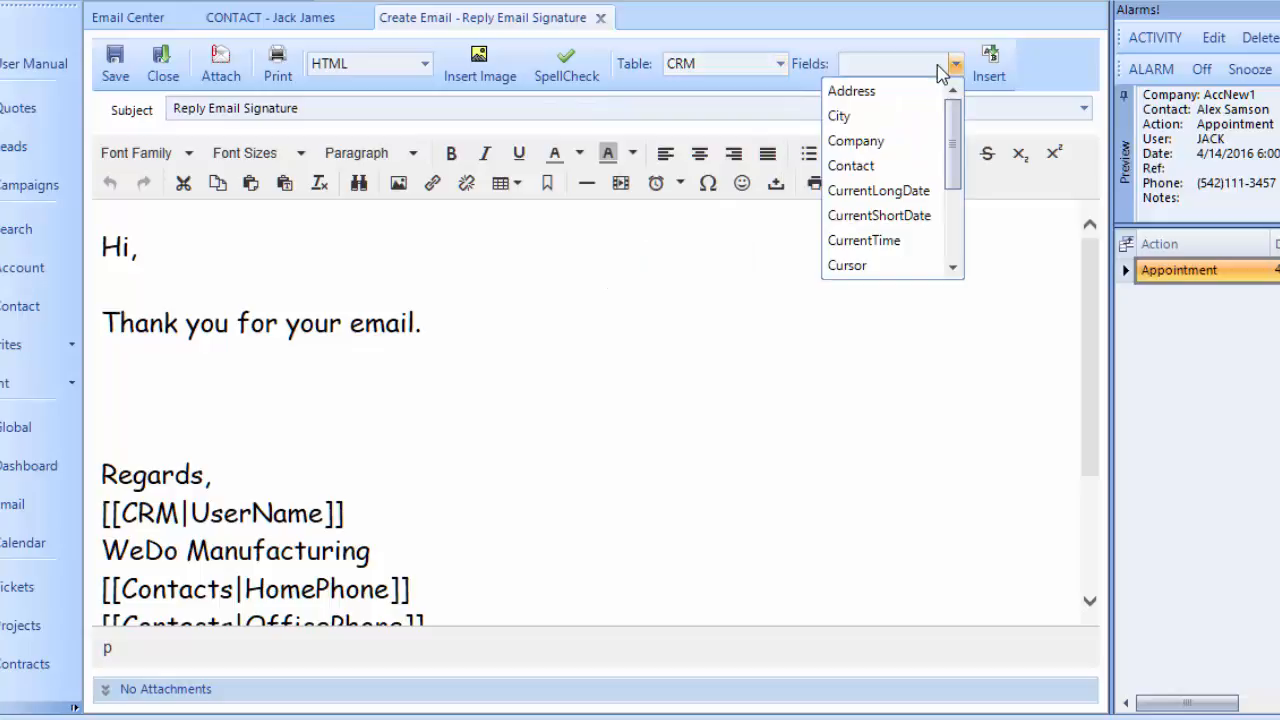
scroll(905, 160, down, 1)
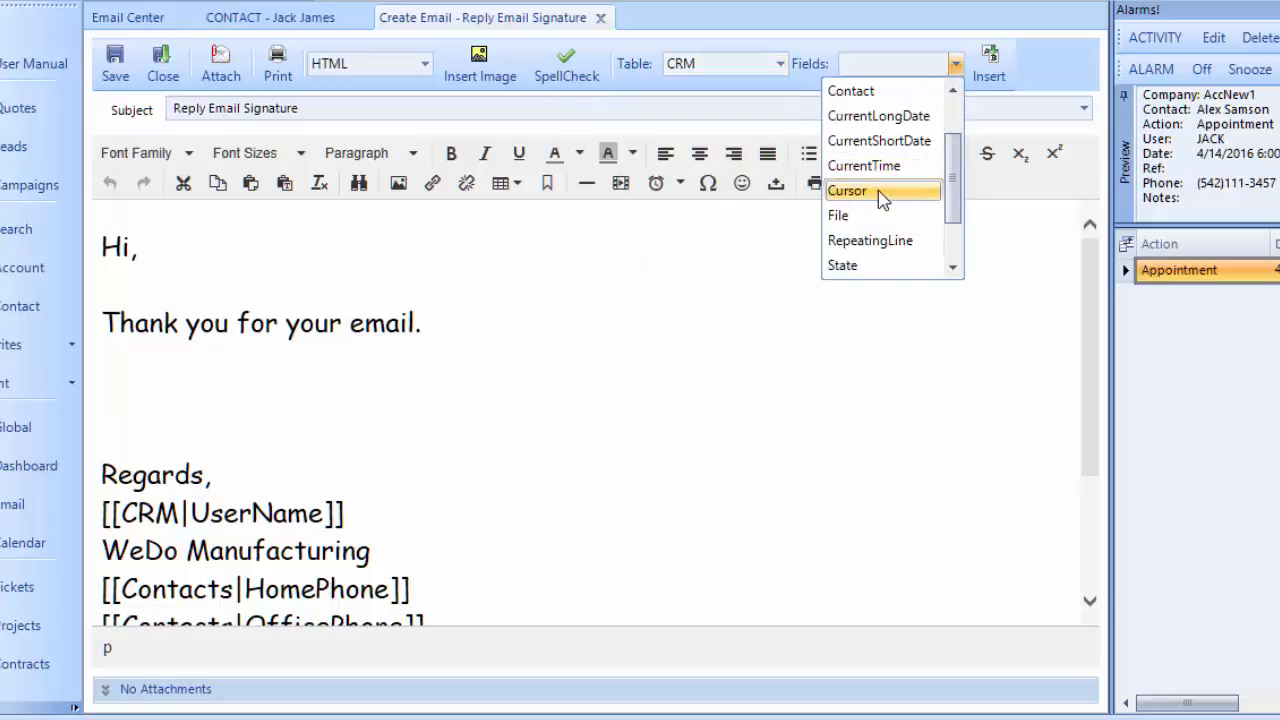
click(882, 194)
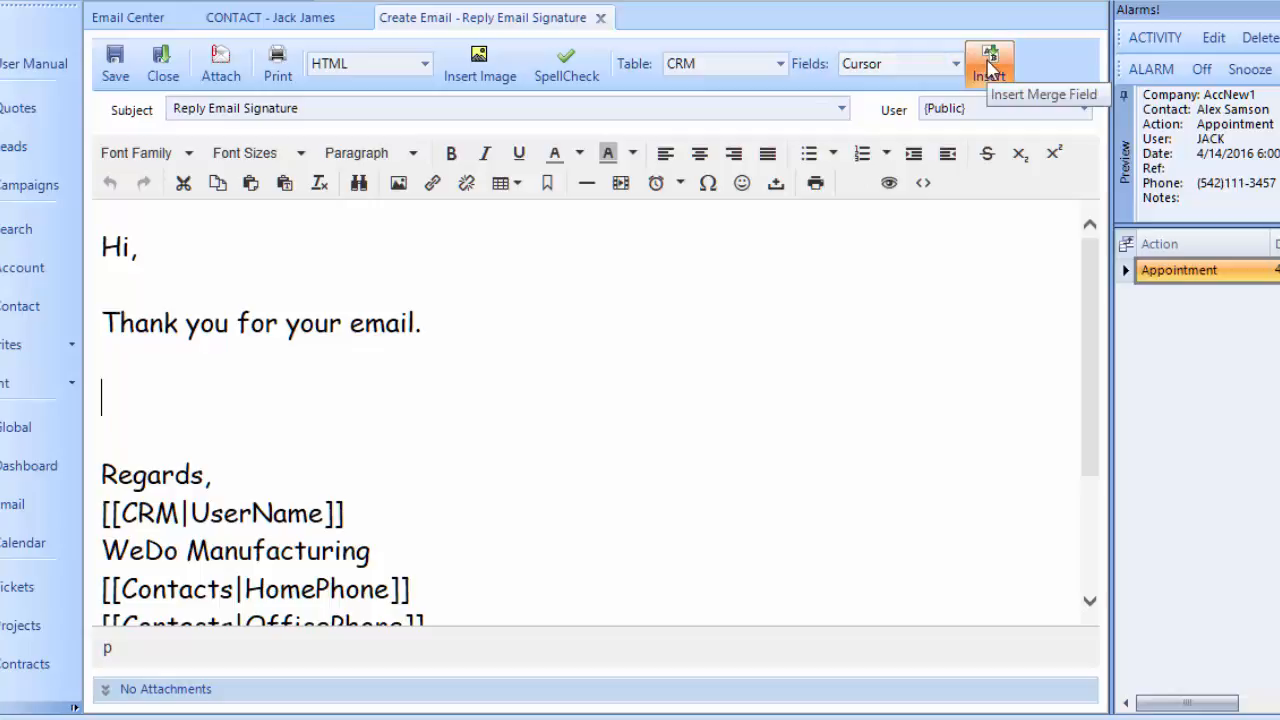
click(988, 66)
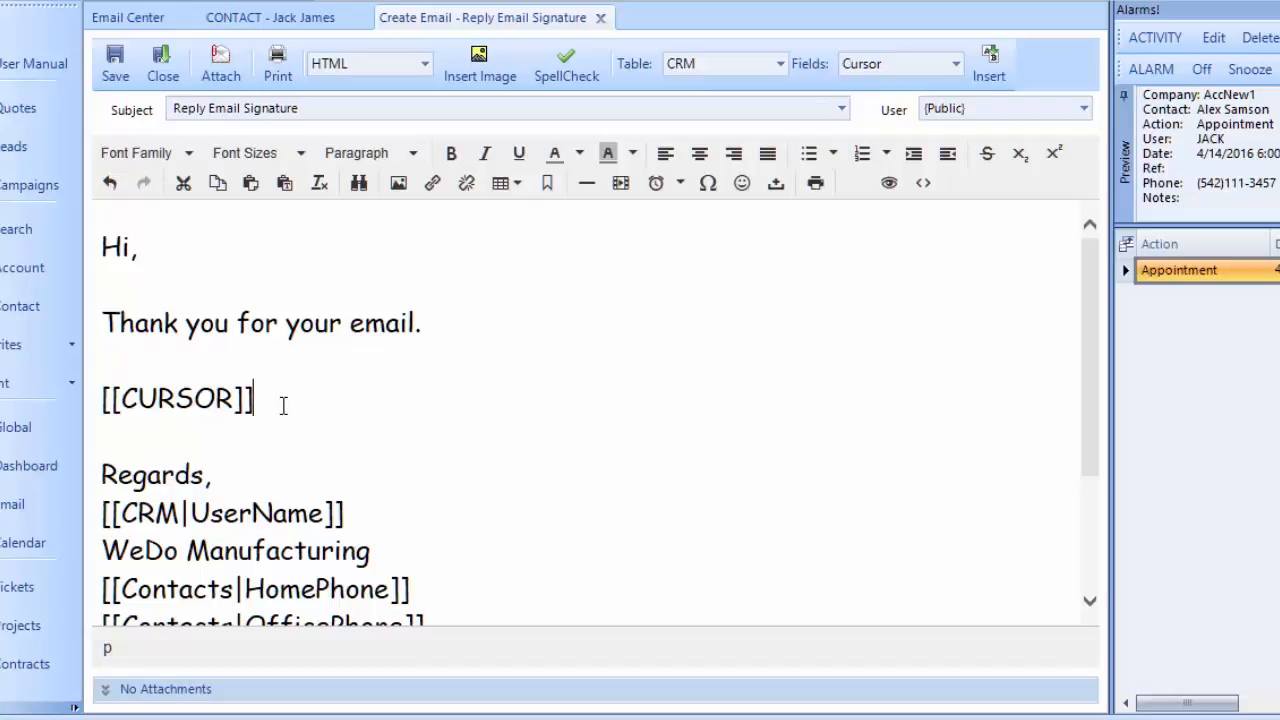
click(163, 66)
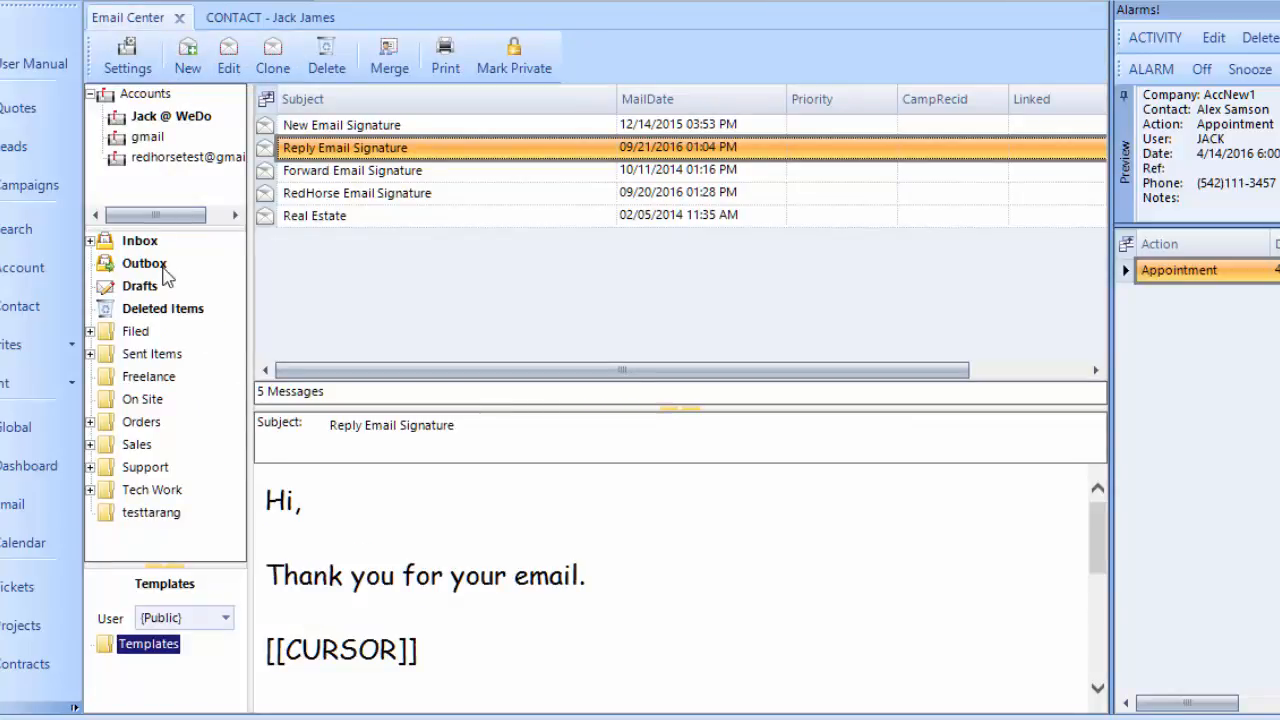
Reply to the selected Gmail Team inbox message, test the cursor position with the text "Start typing", and close it without saving a draft
click(137, 244)
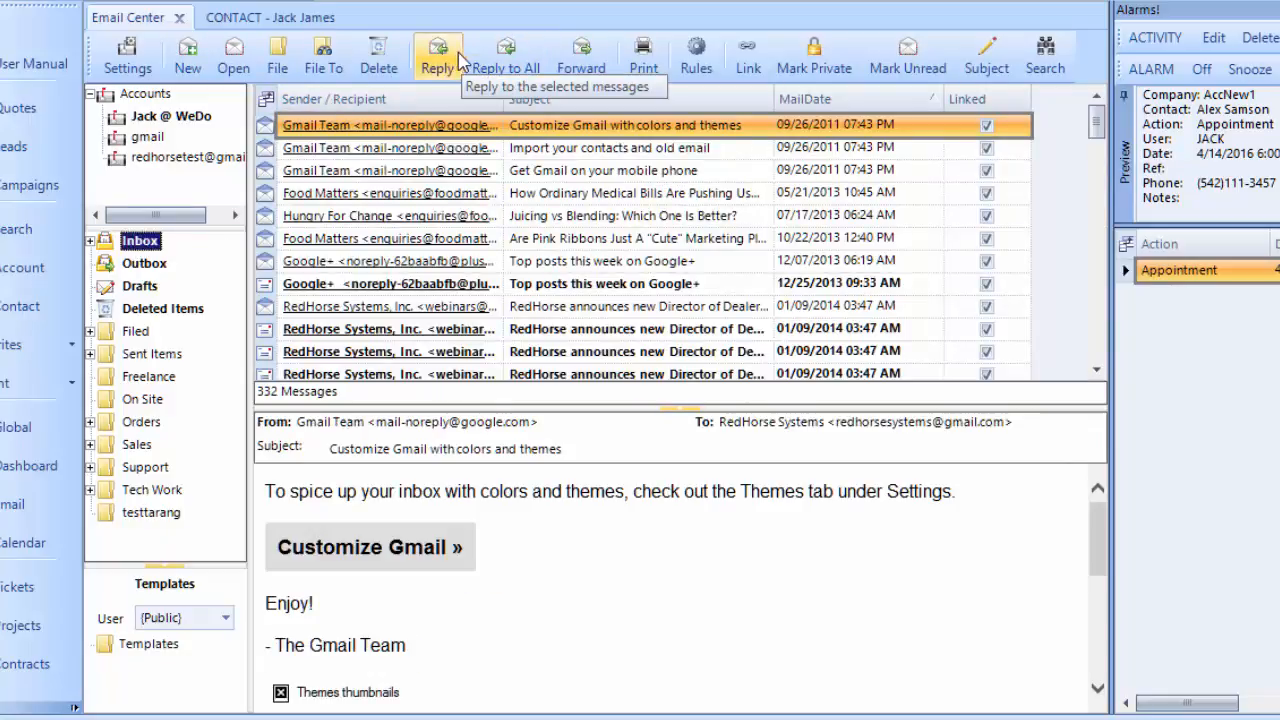
click(436, 58)
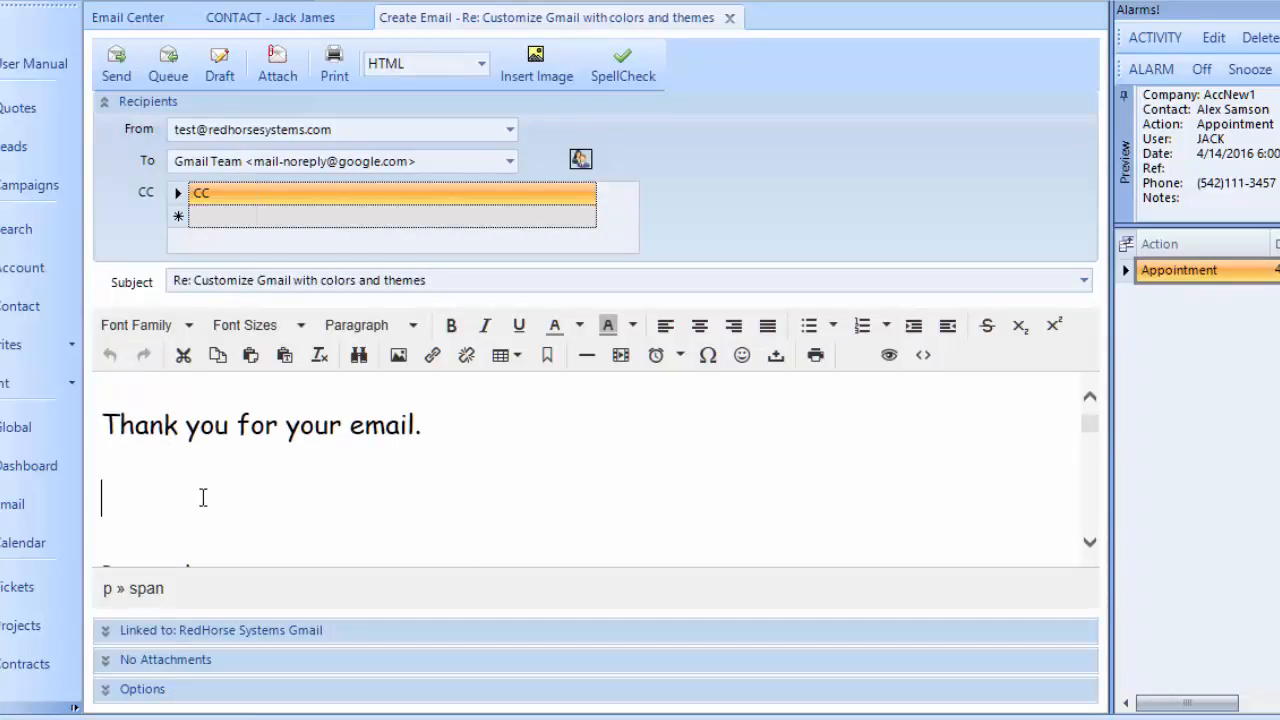
text(Start typing)
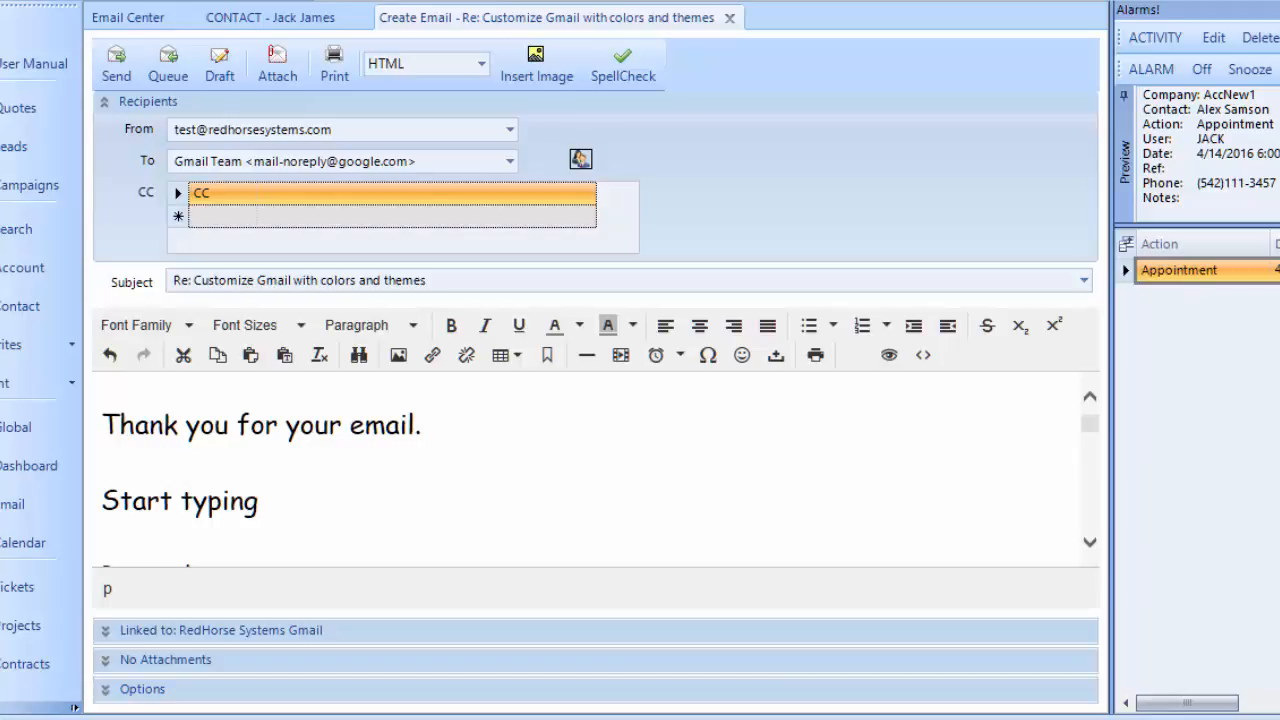
click(730, 20)
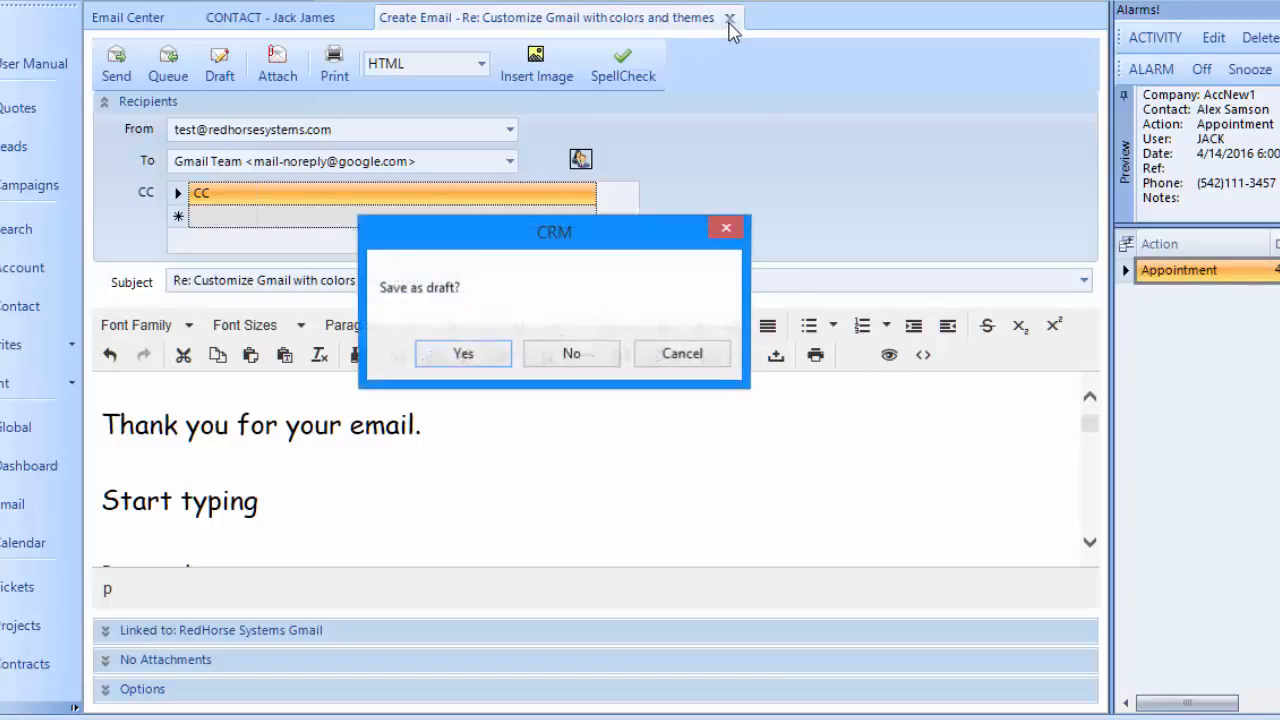
click(563, 357)
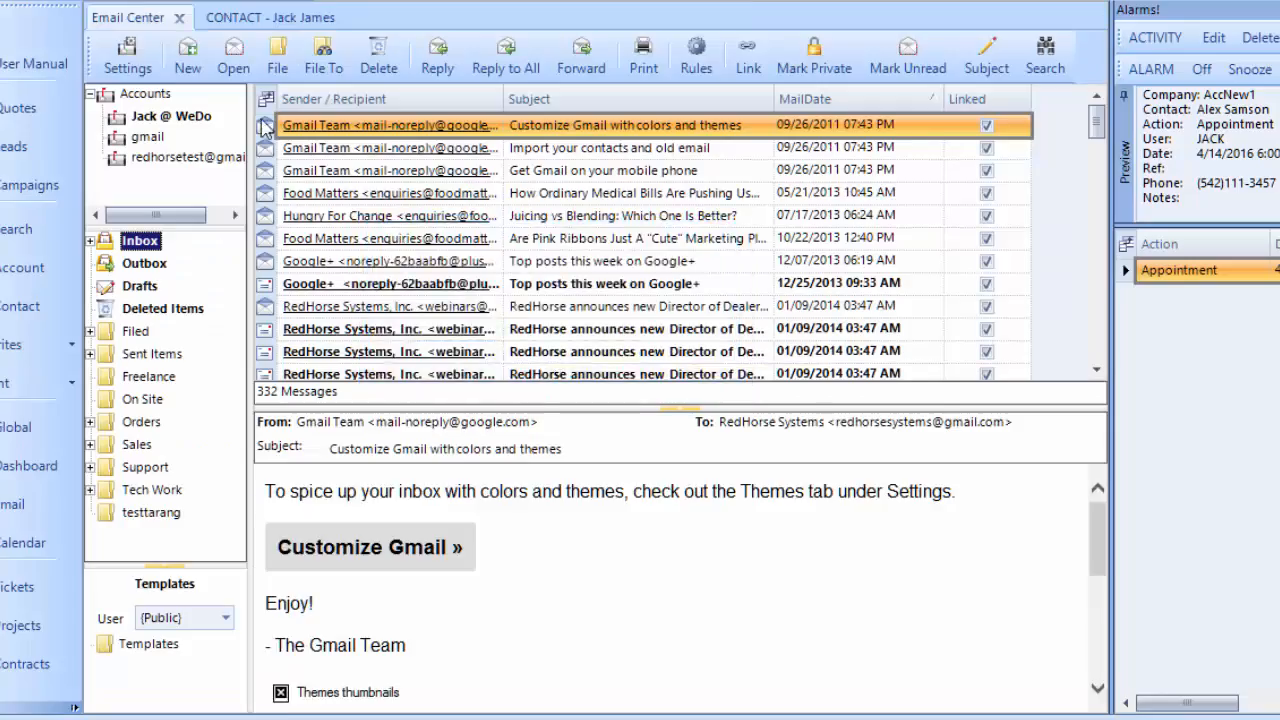
Create a new email, check its subject field and the blank line between greeting and signature, and close it without sending
click(187, 55)
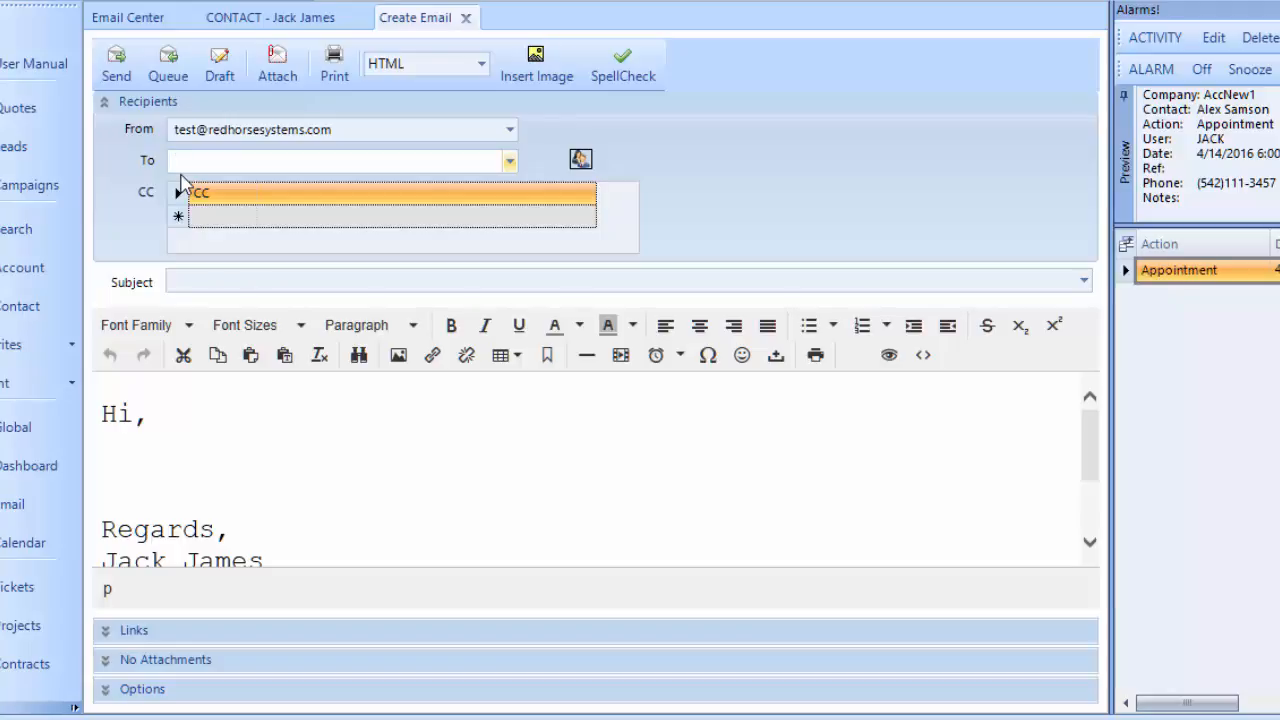
click(283, 282)
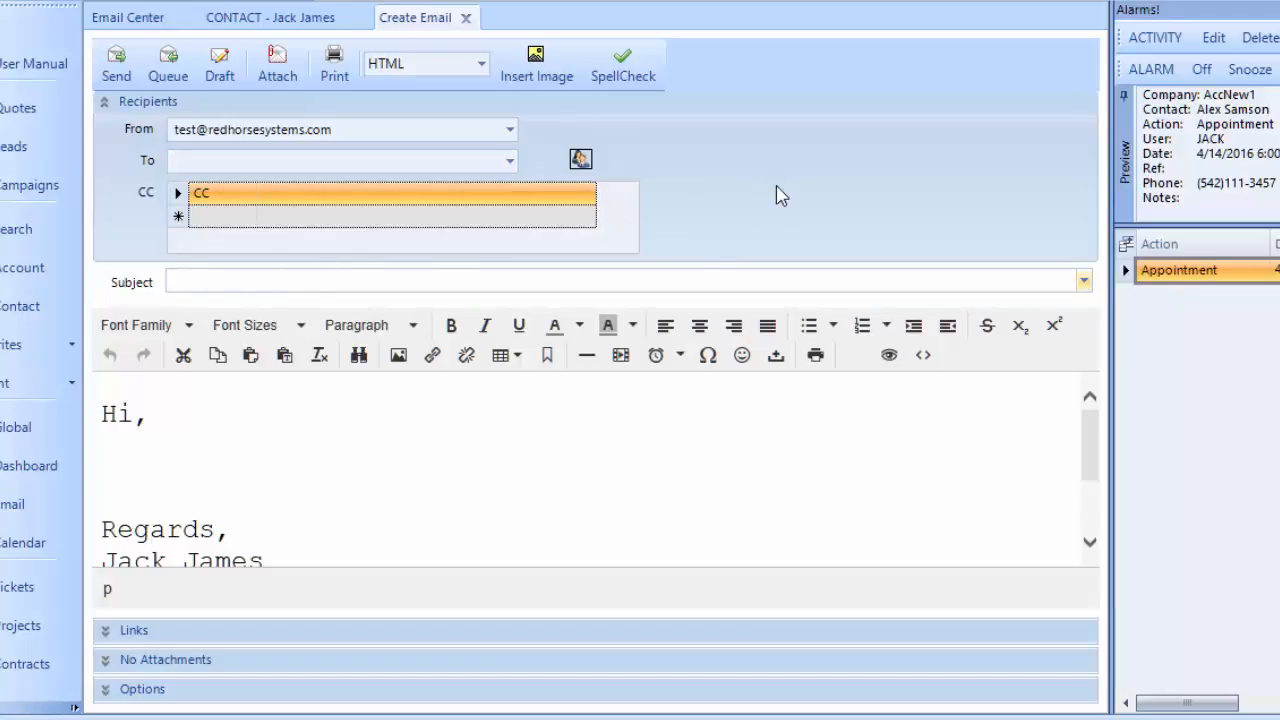
click(192, 452)
click(175, 469)
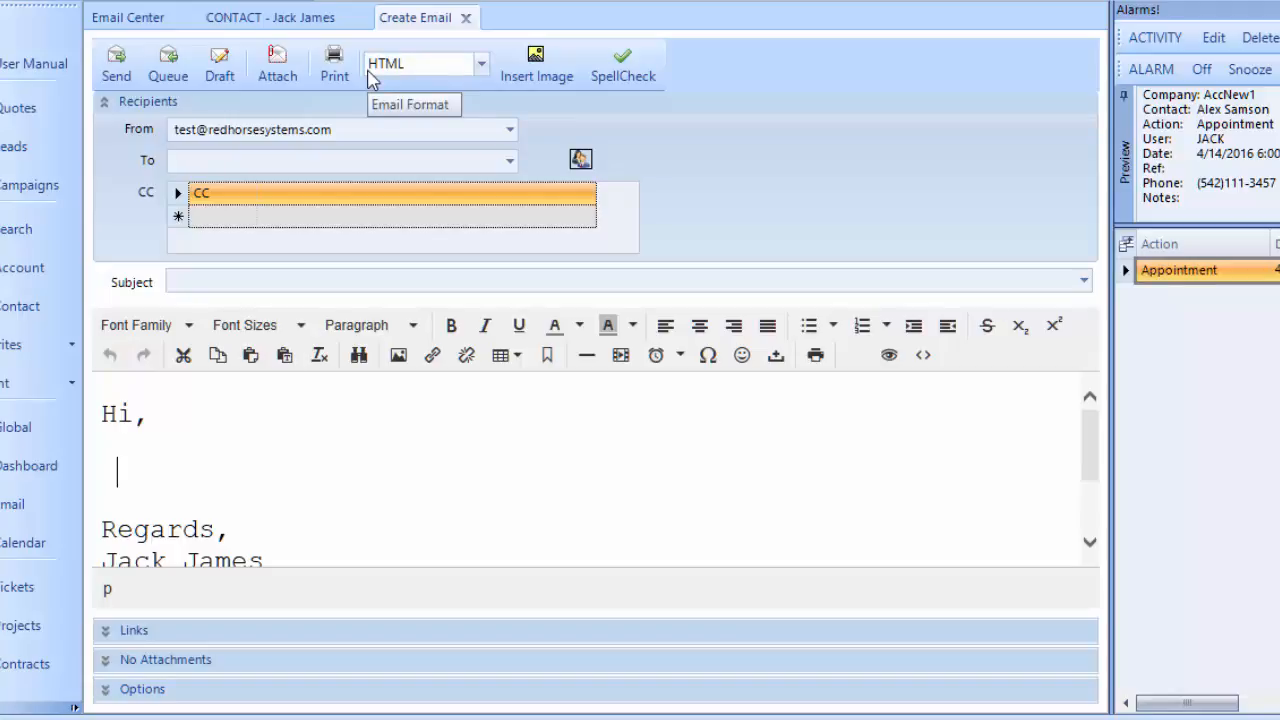
click(466, 18)
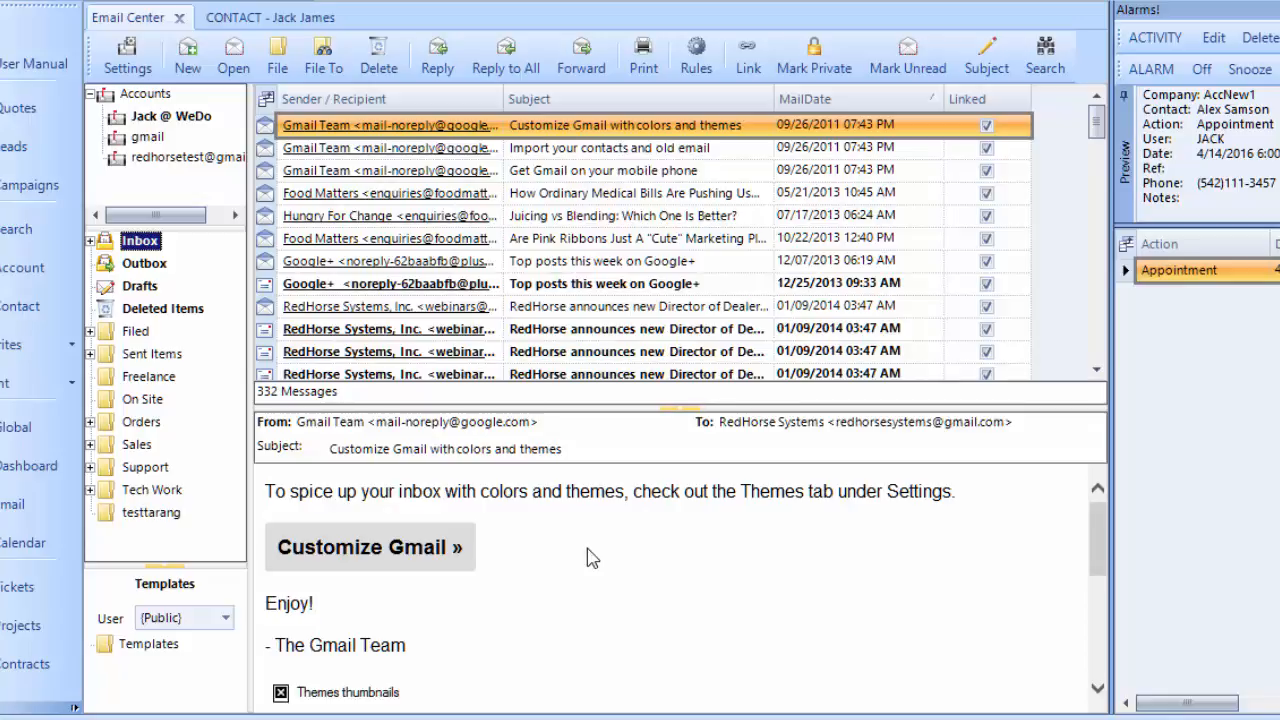
Override the third email account's default sending template with RedHorse Email Signature from the (Public) templates, and save and close the account and email settings
click(127, 56)
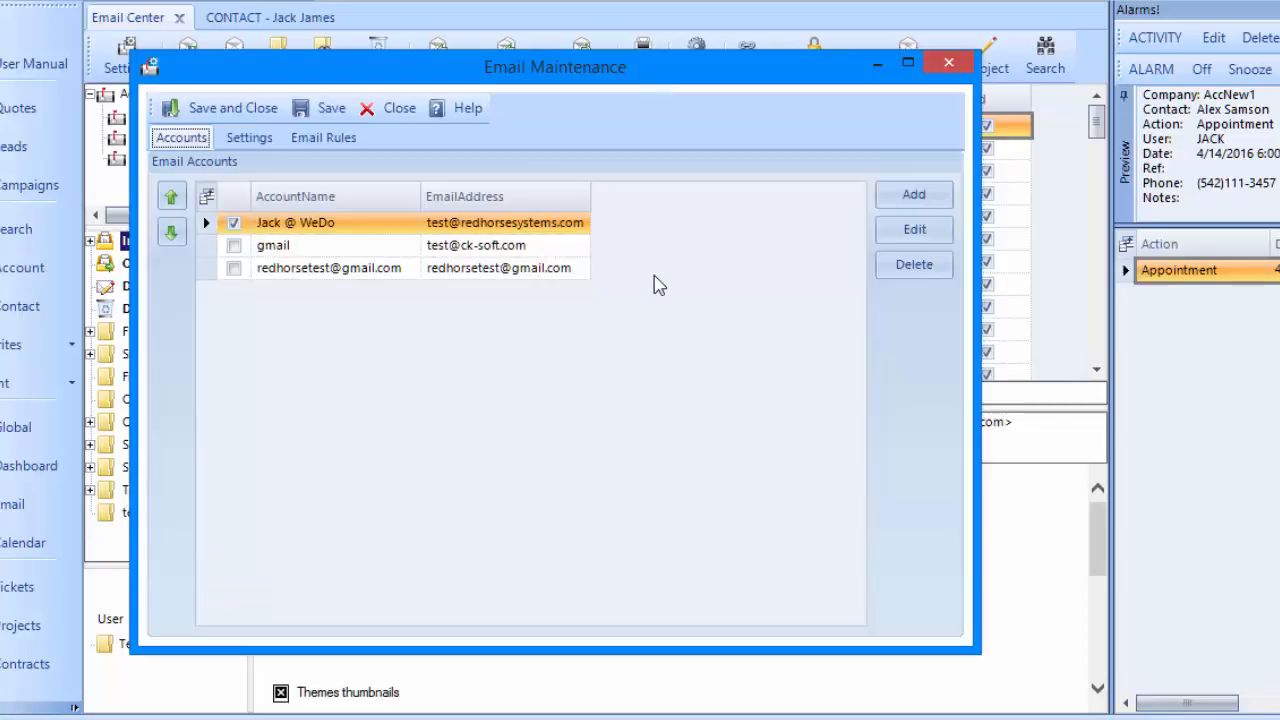
double_click(343, 268)
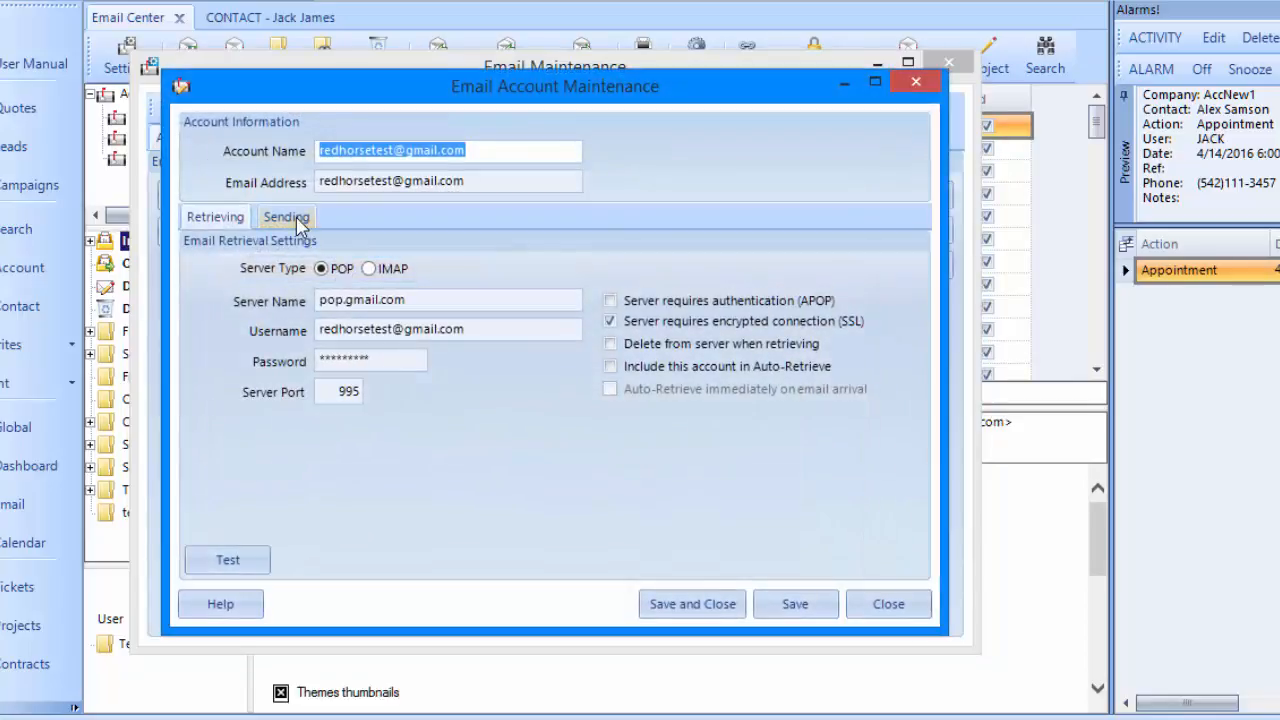
click(296, 222)
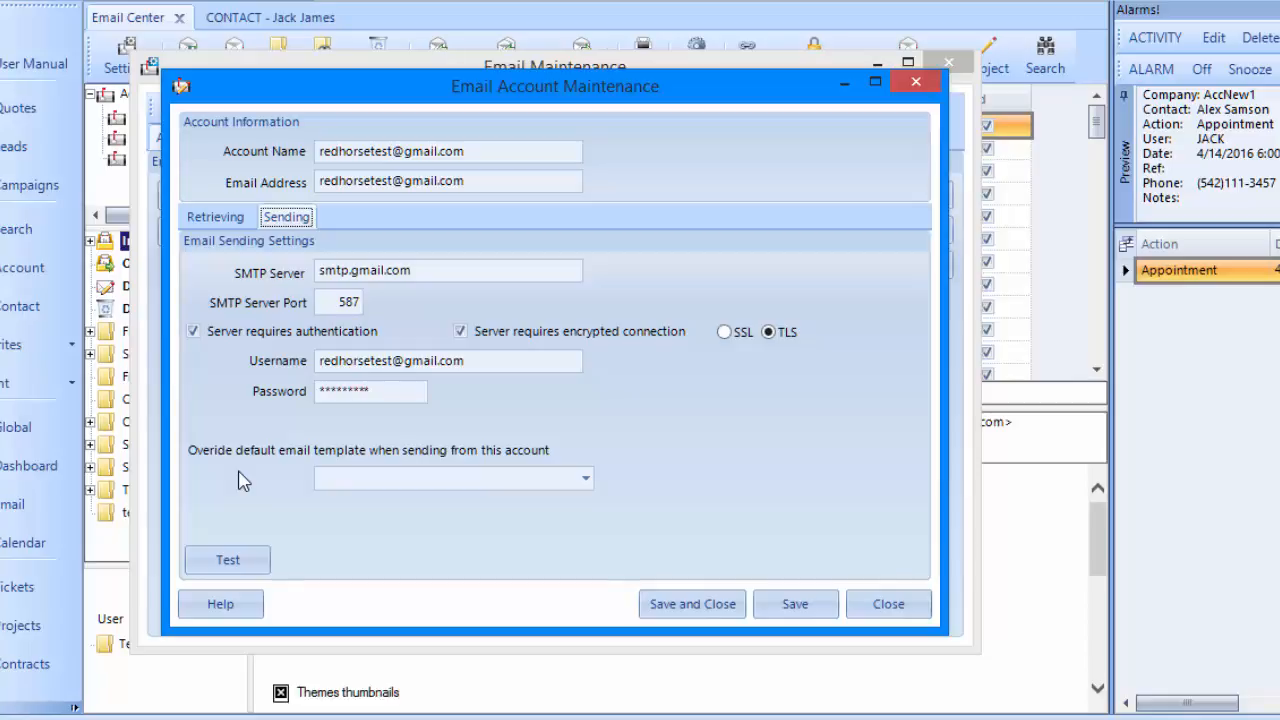
click(428, 481)
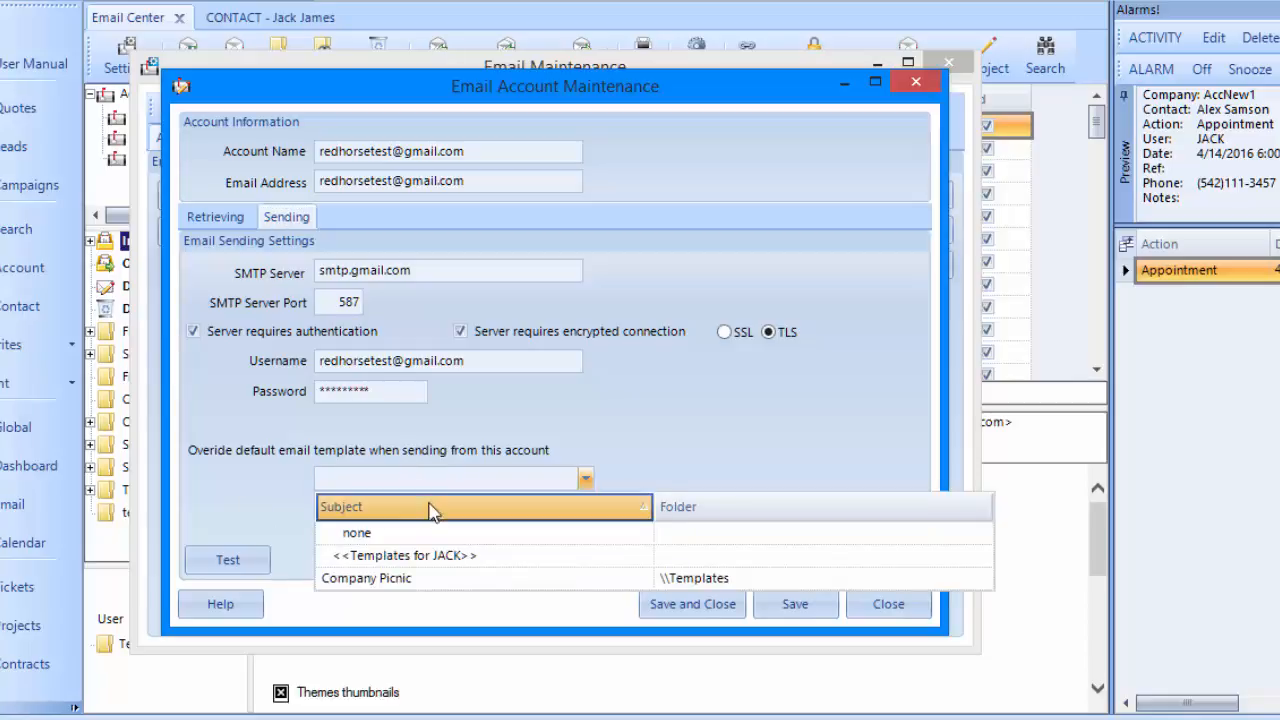
click(435, 558)
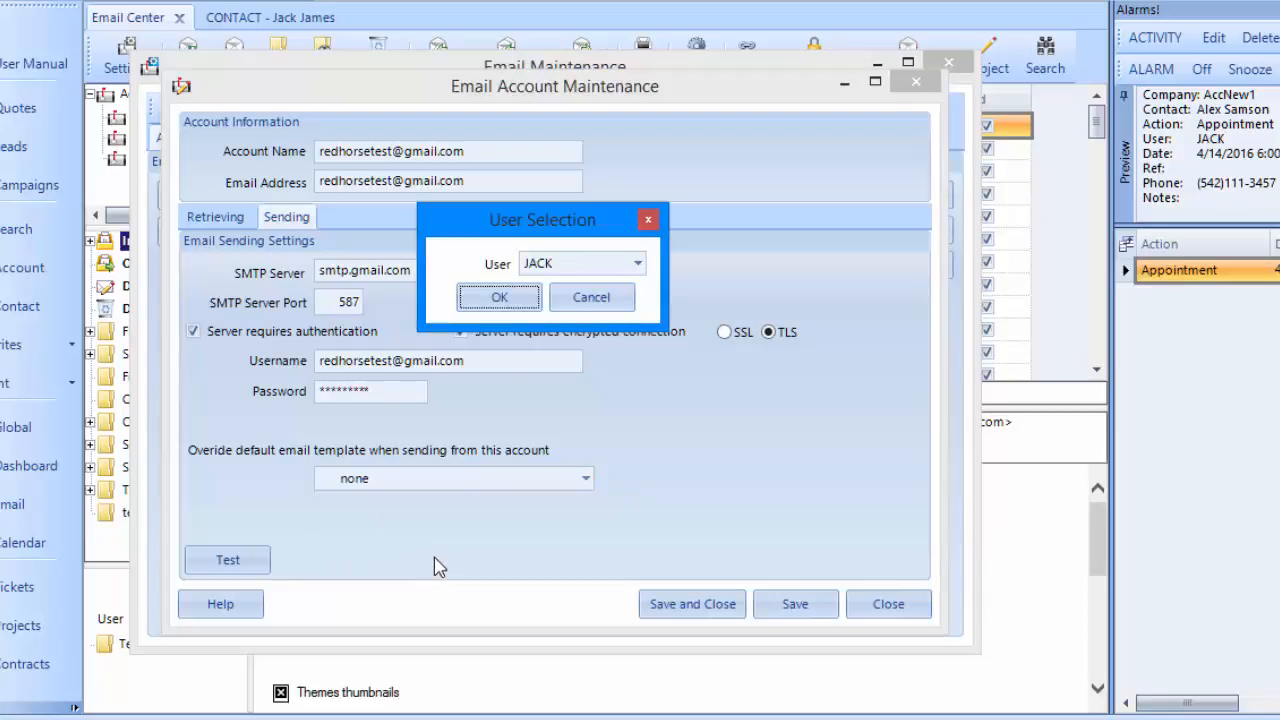
click(565, 265)
click(578, 320)
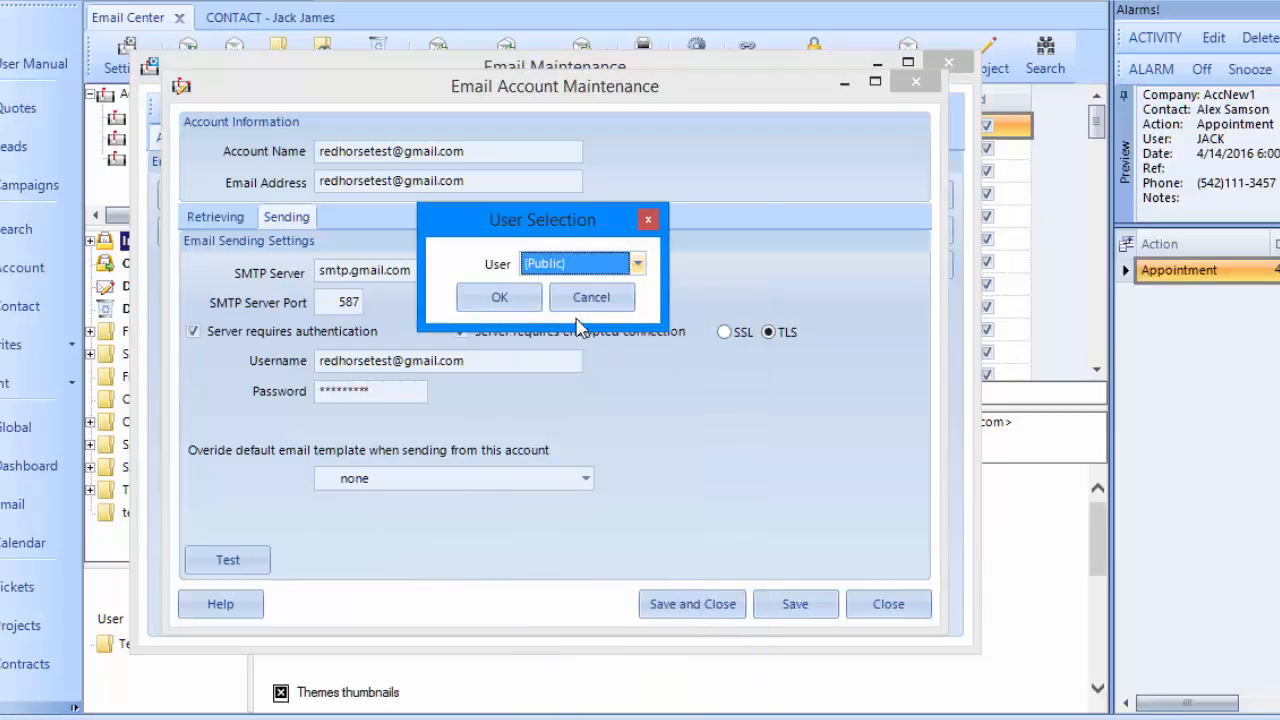
click(500, 297)
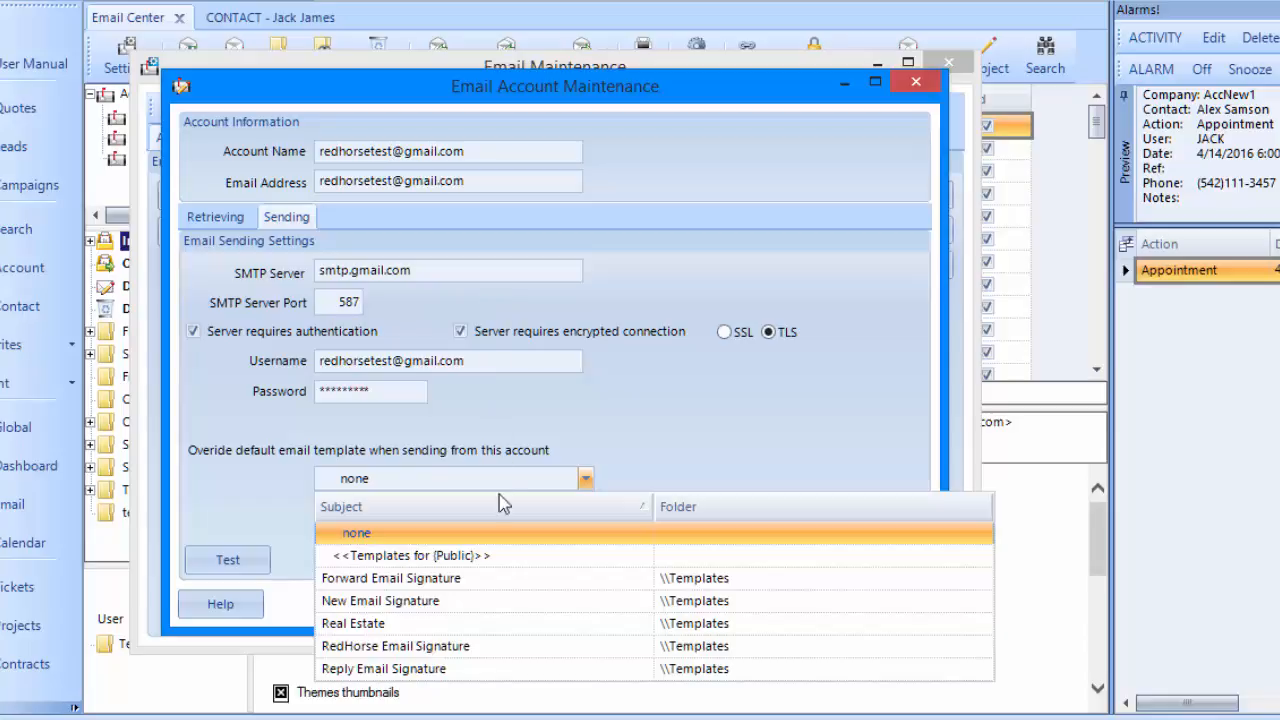
click(375, 647)
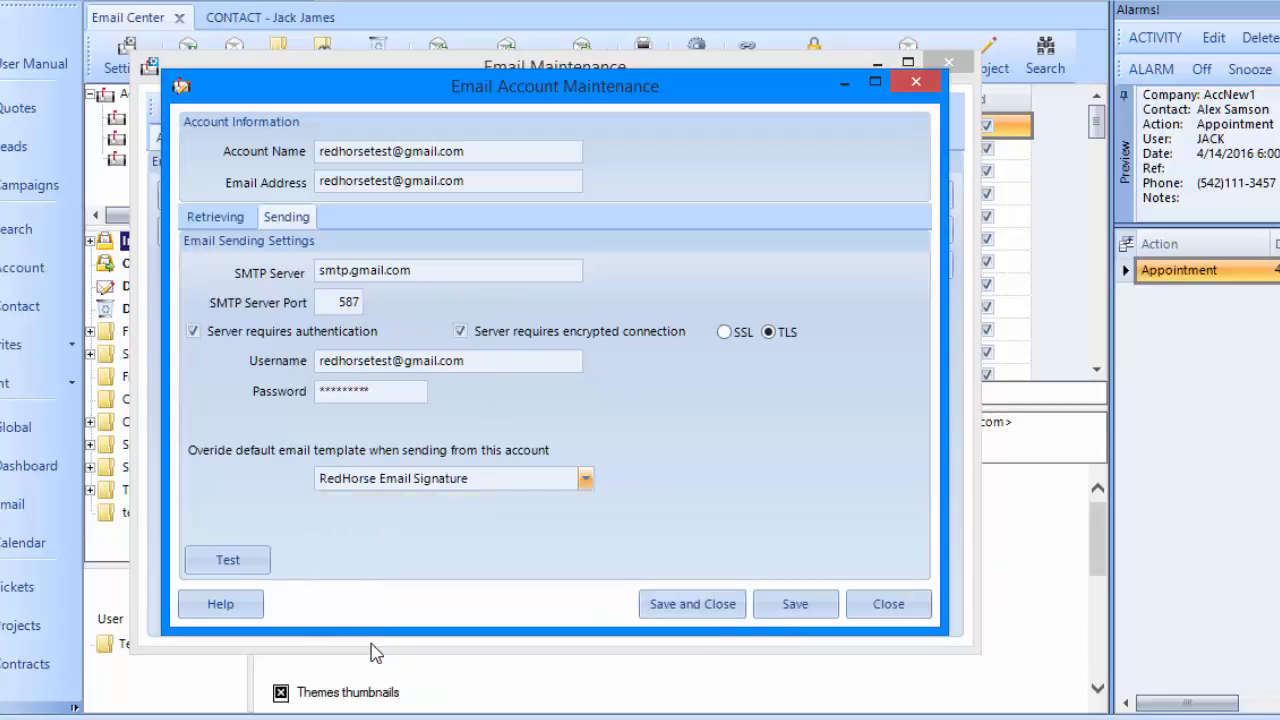
click(688, 607)
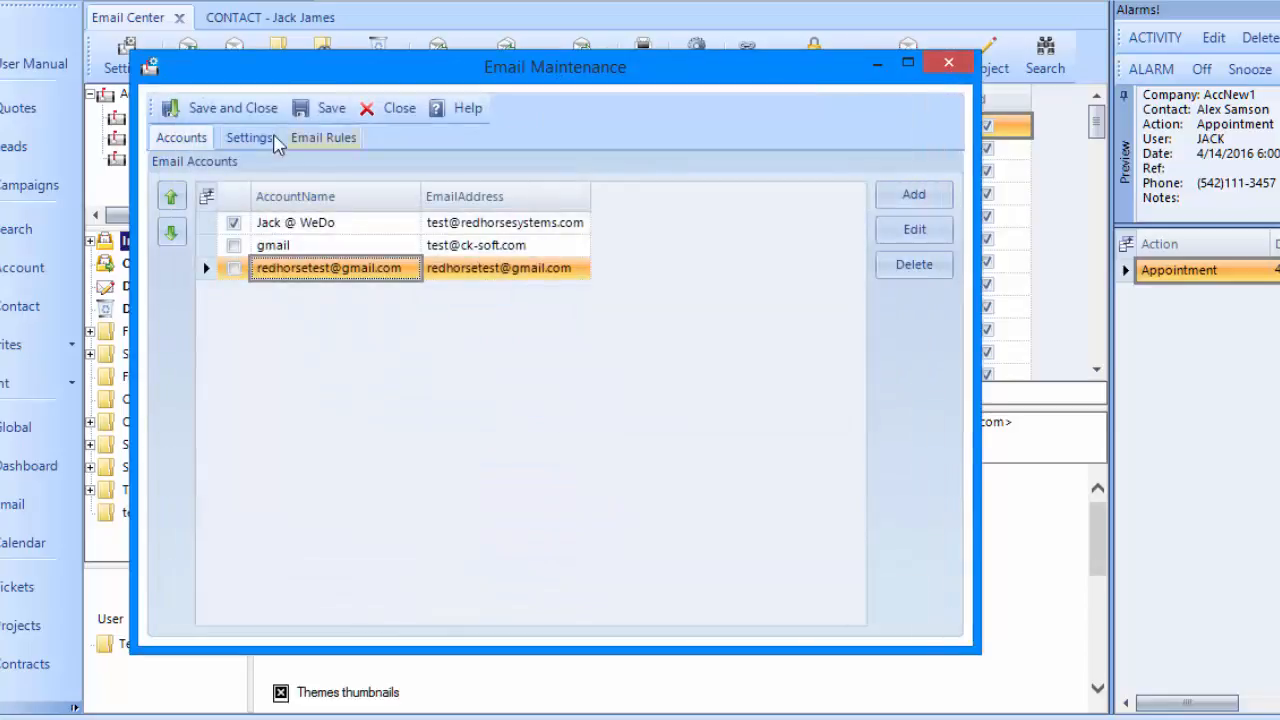
click(233, 108)
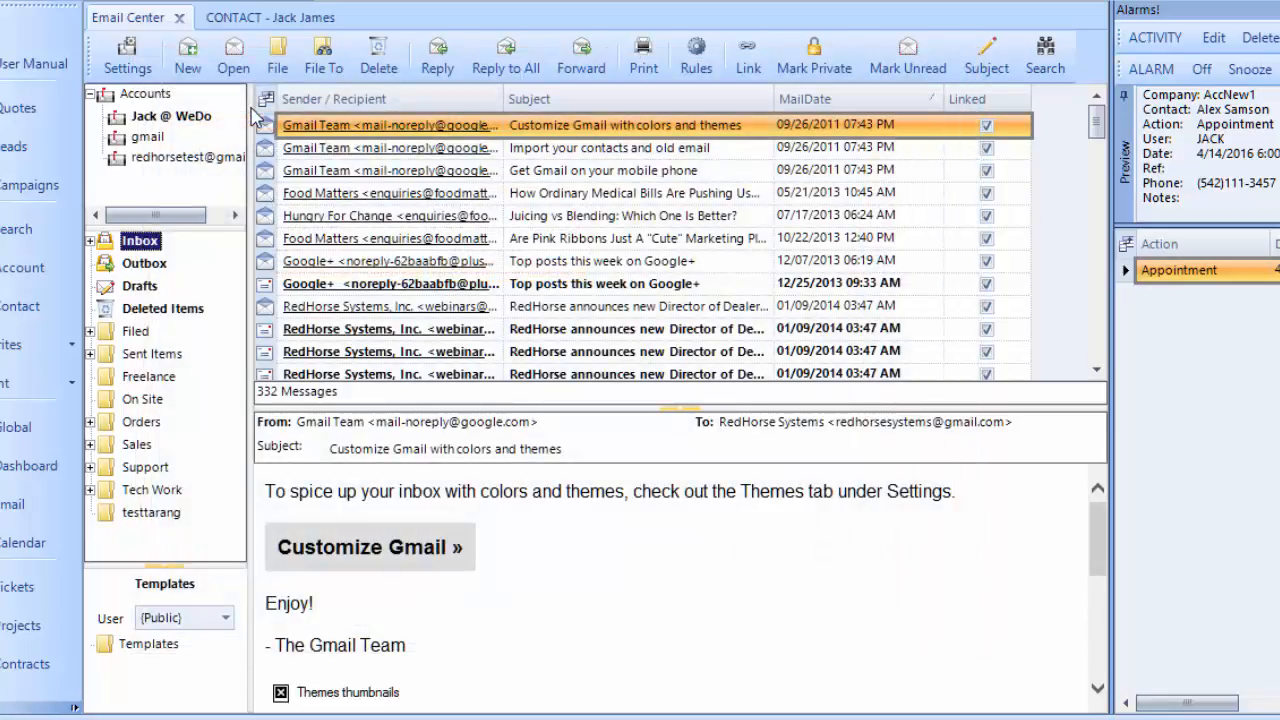
Create a new email and switch its sender to the account with the RedHorse Email Signature override
click(188, 66)
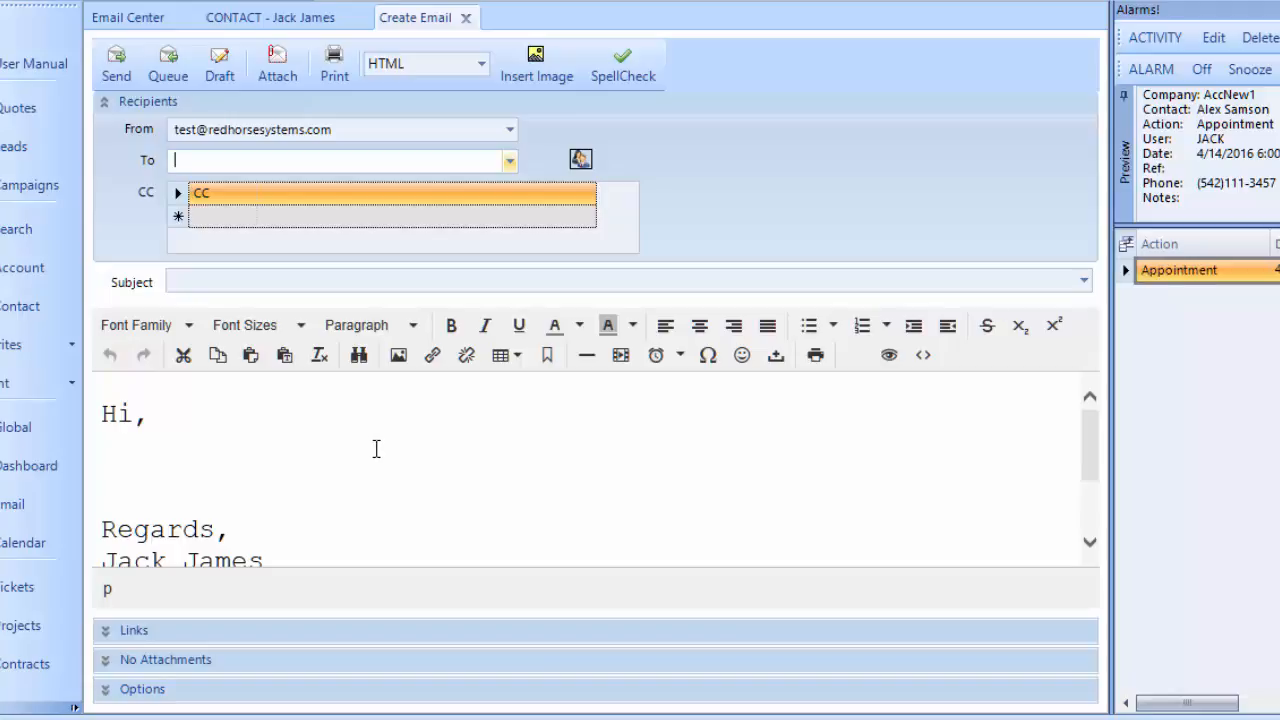
click(510, 133)
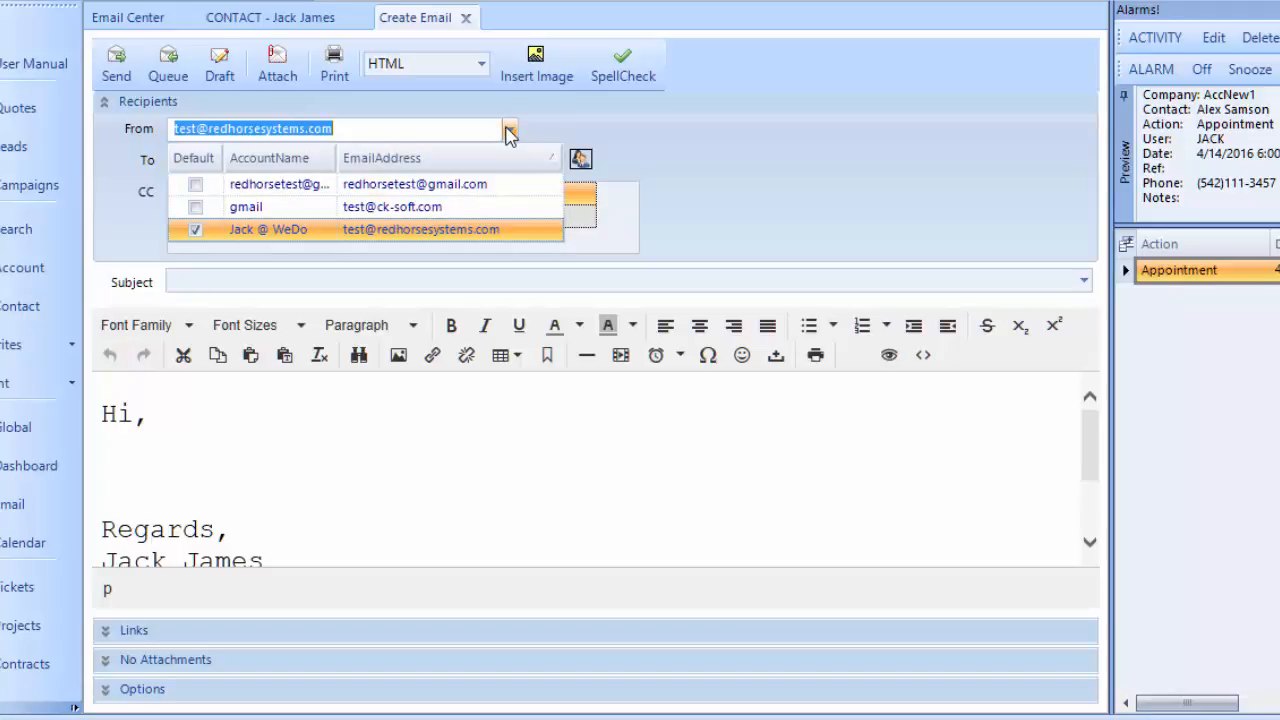
click(280, 188)
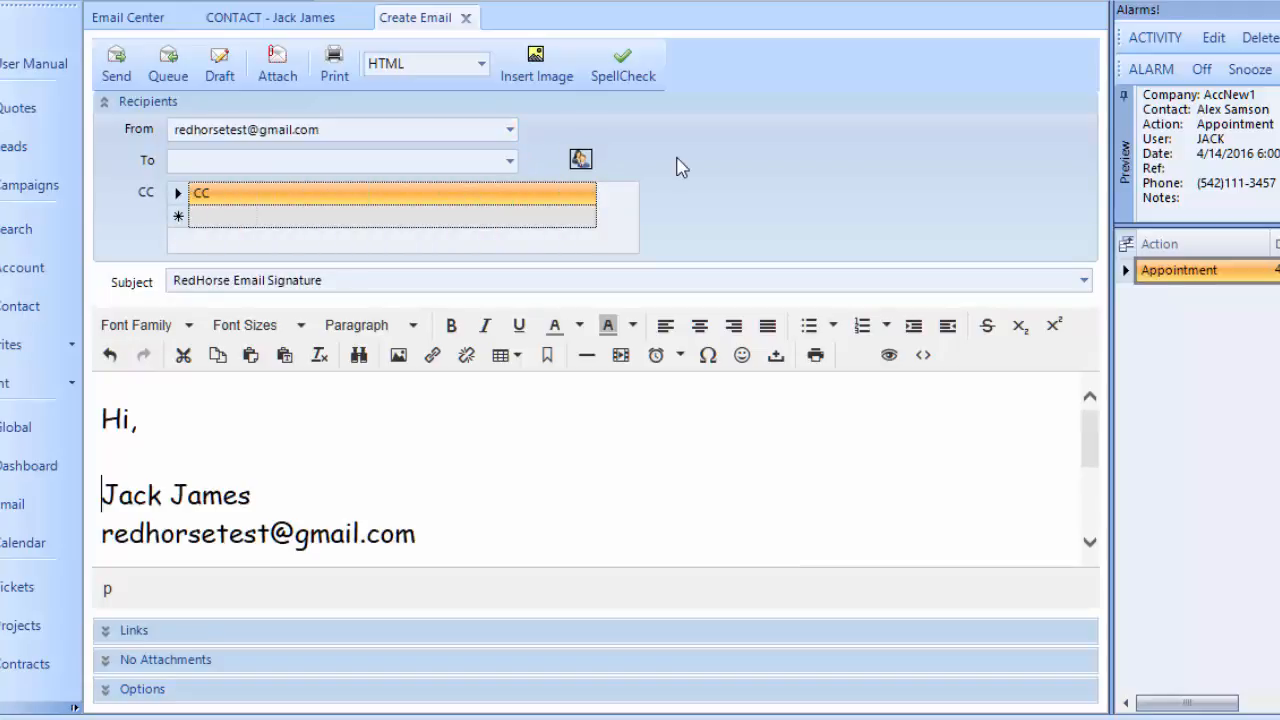